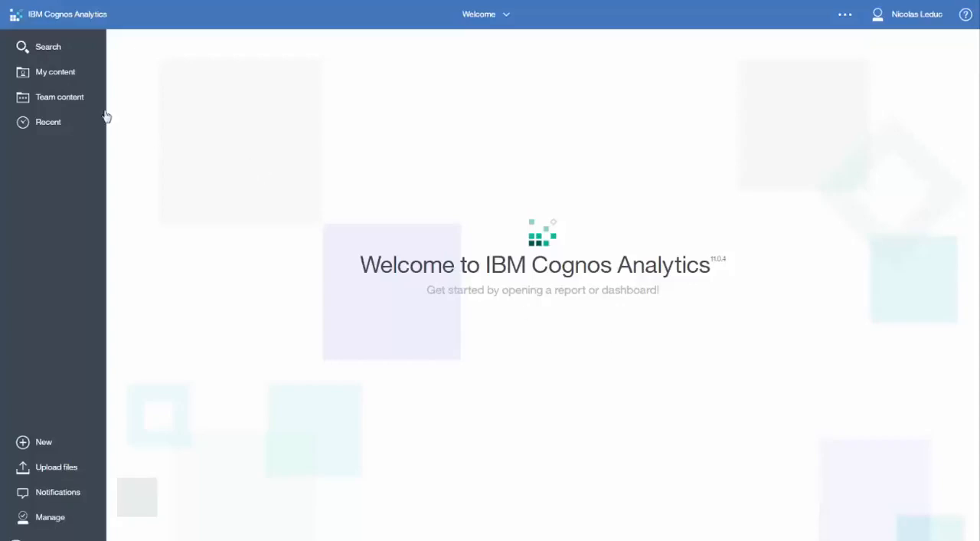
Step: Create a dashboard from the GO Sales data set in My content, using the Tabbed Freeform template
{"action": "left_click", "coordinate": [64, 76]}
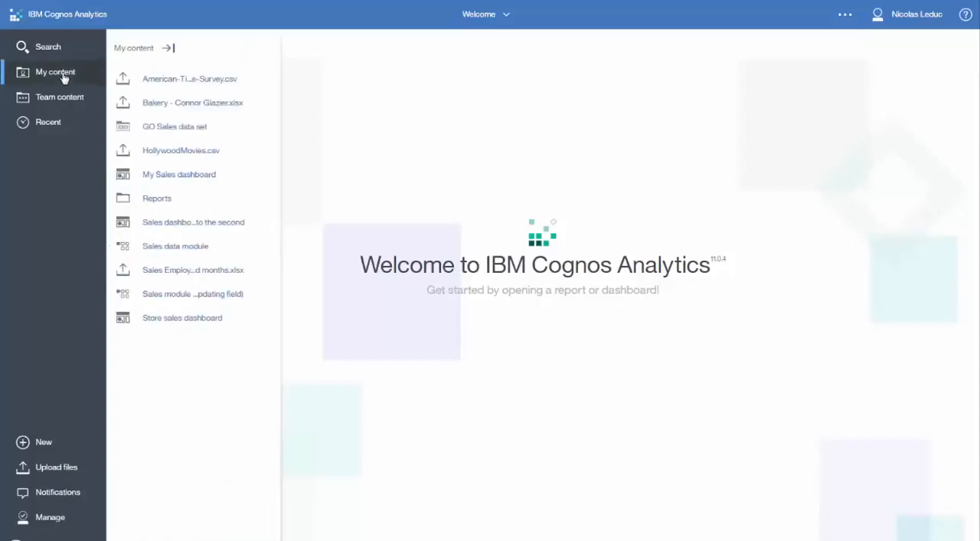
{"action": "right_click", "coordinate": [180, 131]}
{"action": "left_click", "coordinate": [209, 157]}
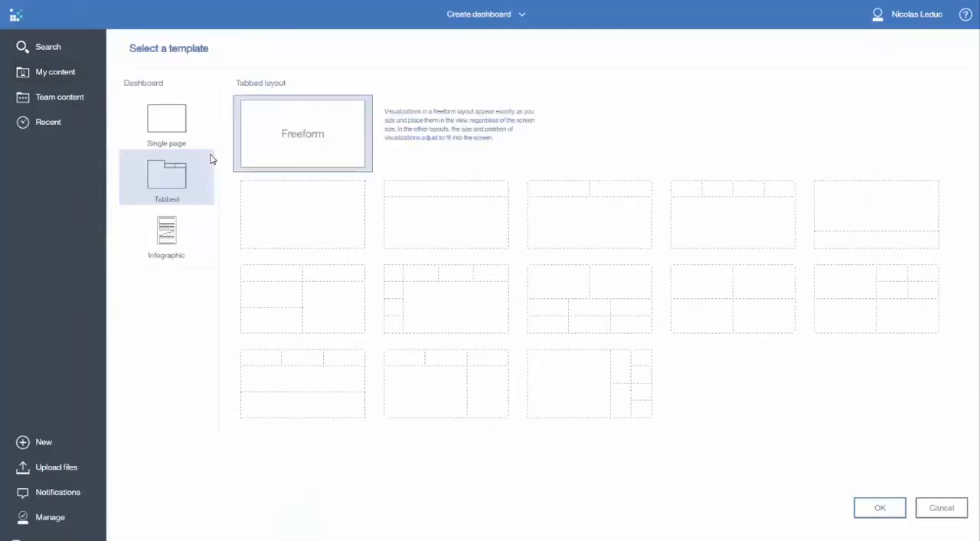
{"action": "double_click", "coordinate": [279, 138]}
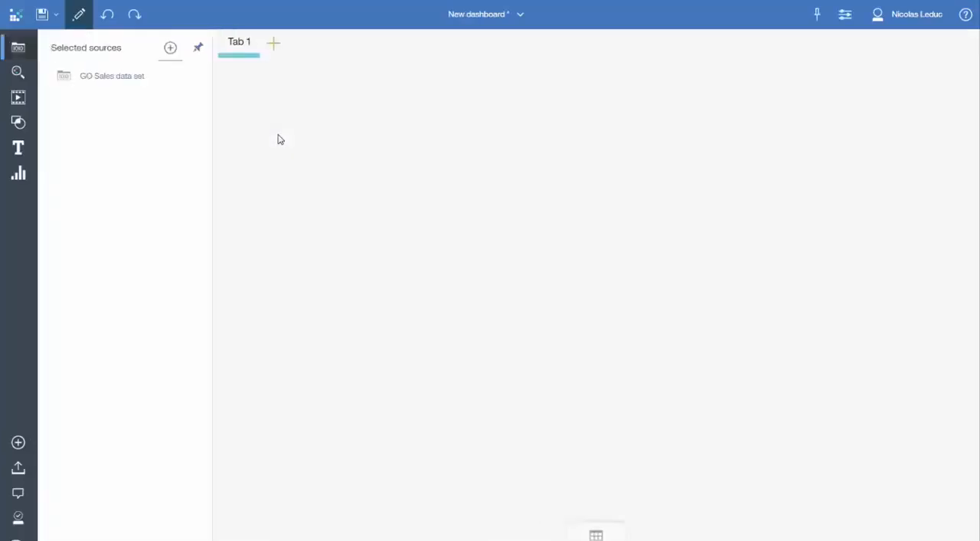
Step: Add a visualization of Revenue by Product Line from the GO Sales data set to the dashboard
{"action": "left_click", "coordinate": [121, 82]}
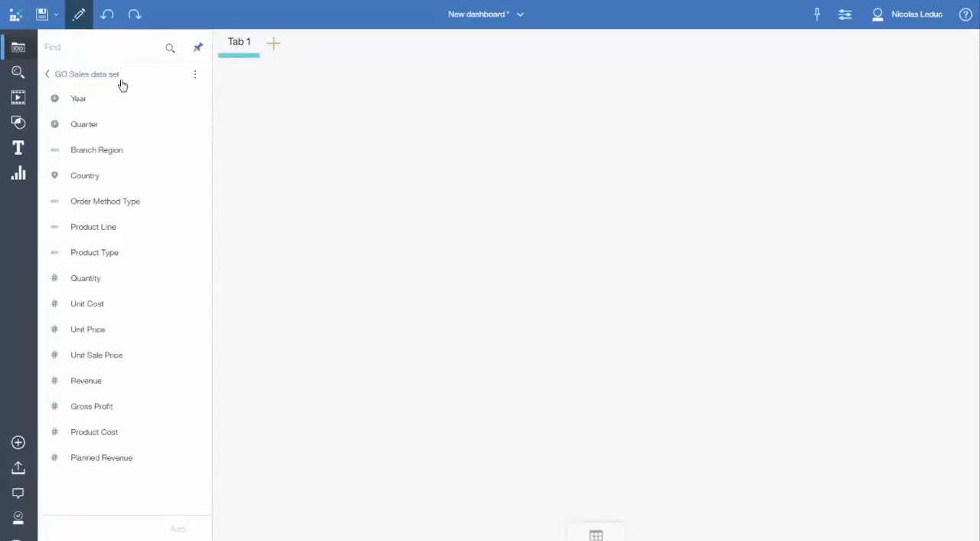
{"action": "left_click", "coordinate": [139, 233]}
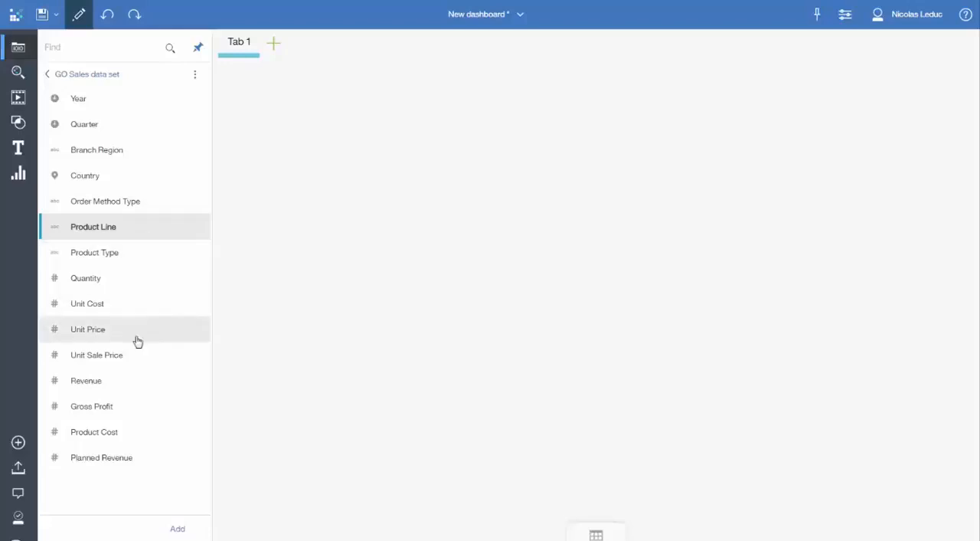
{"action": "left_click", "coordinate": [110, 381]}
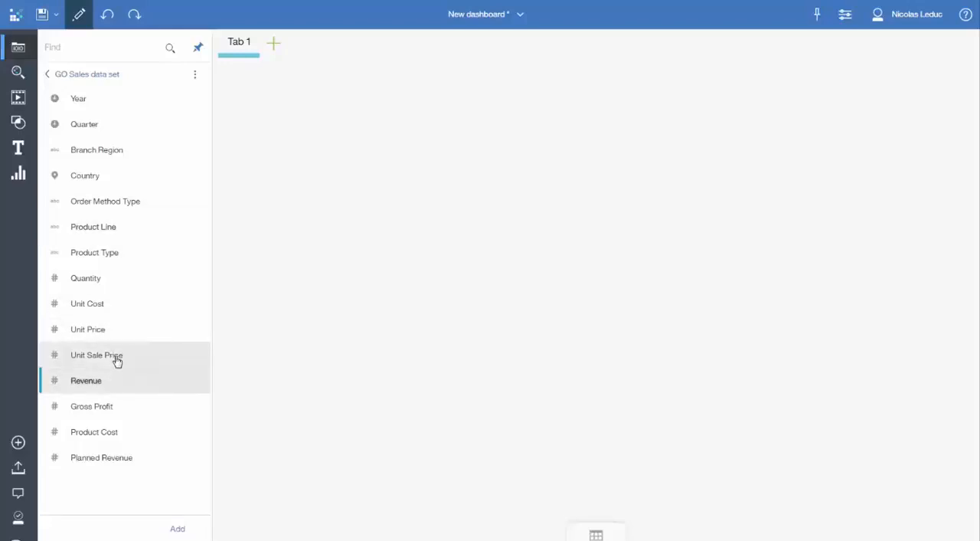
{"action": "left_click", "coordinate": [131, 231], "text": "ctrl"}
{"action": "left_click_drag", "start_coordinate": [153, 227], "coordinate": [270, 128]}
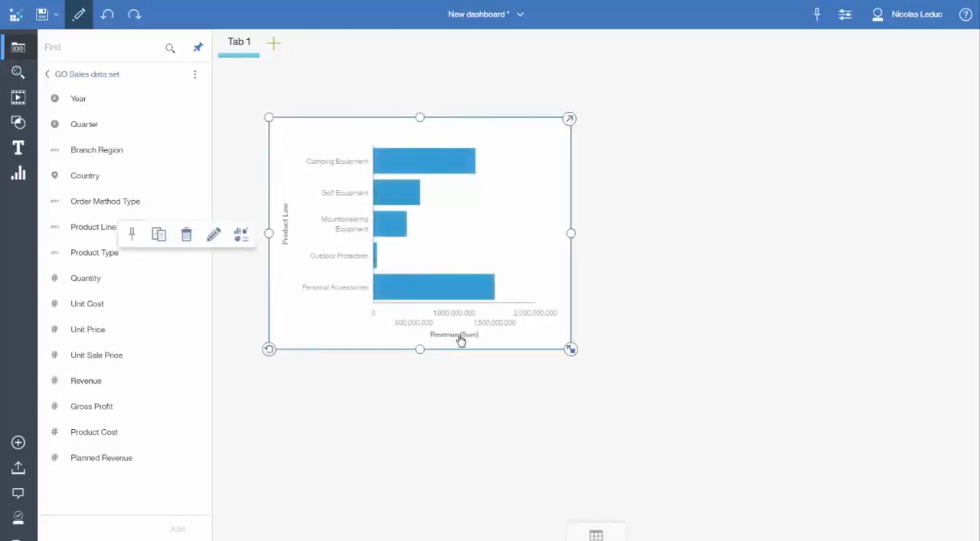
Step: Sort the Product Line bar chart by Revenue in ascending order
{"action": "left_click", "coordinate": [461, 339]}
{"action": "left_click", "coordinate": [501, 356]}
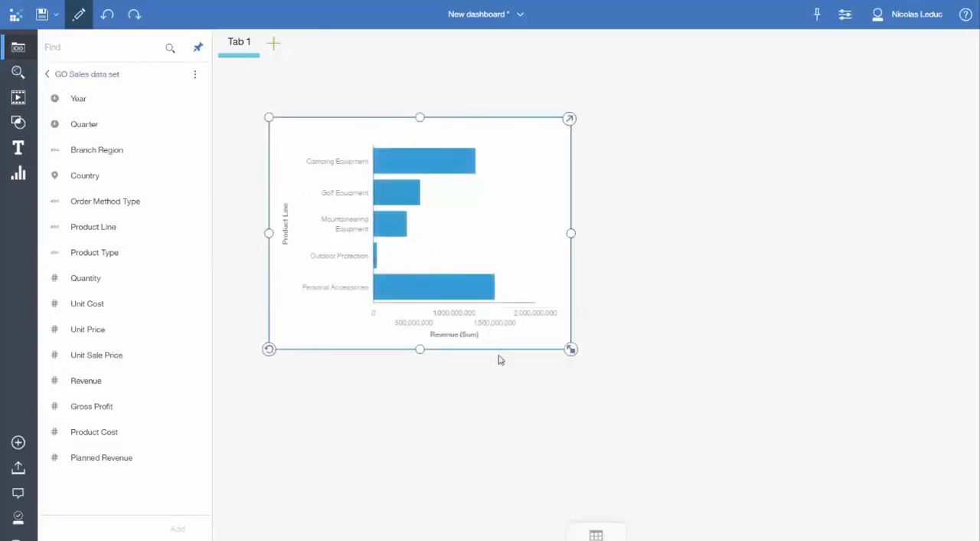
{"action": "left_click", "coordinate": [537, 325]}
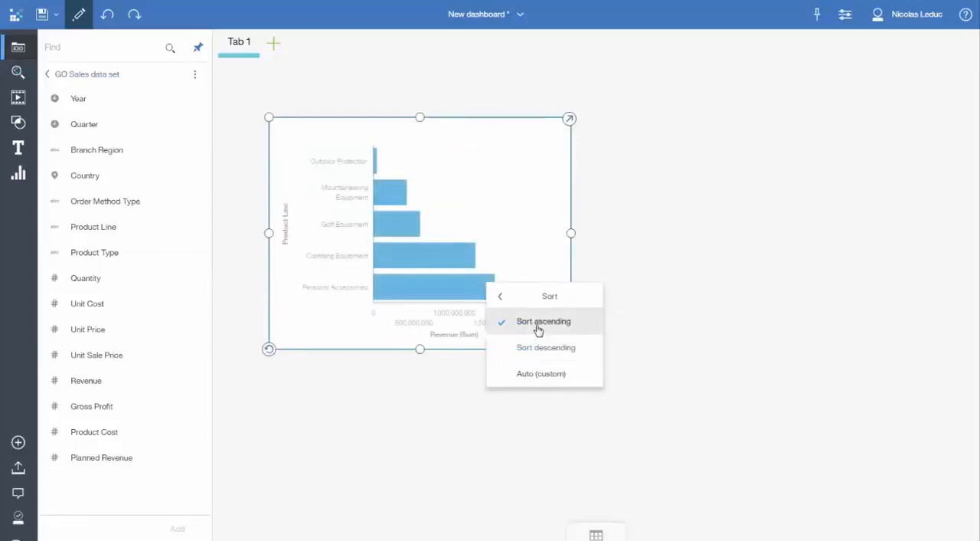
{"action": "left_click", "coordinate": [461, 341]}
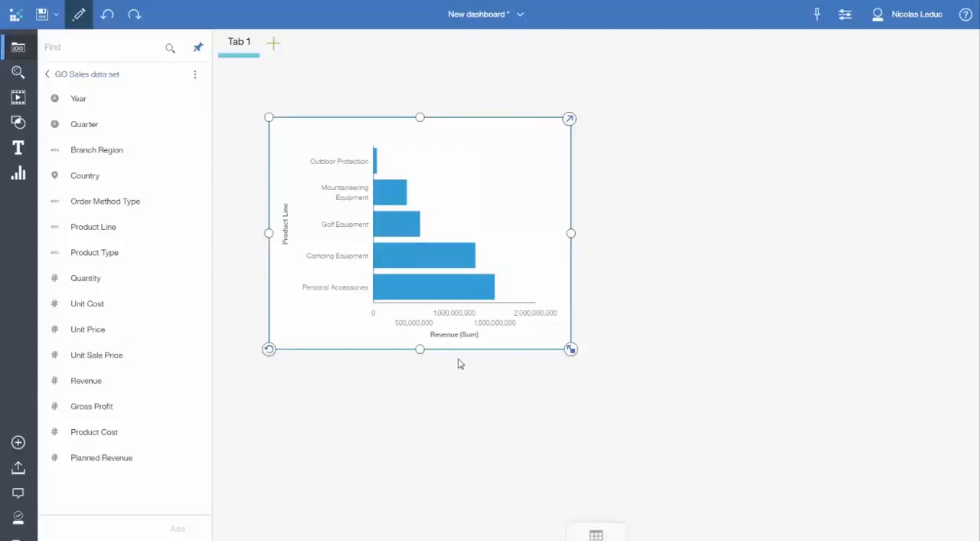
{"action": "left_click", "coordinate": [327, 342]}
Step: Set the chart's Revenue format to Abbreviate and move the chart to the upper-left corner of the canvas
{"action": "left_click", "coordinate": [458, 337]}
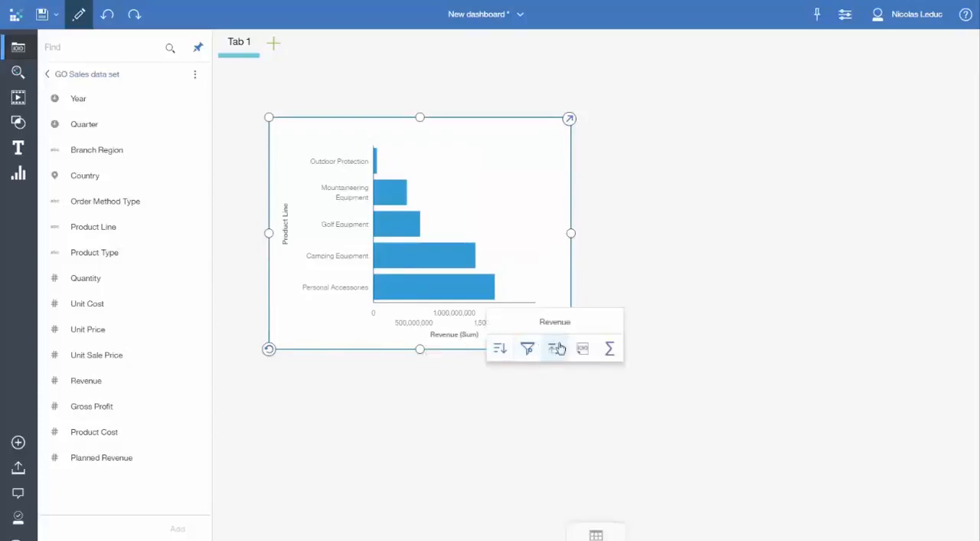
{"action": "left_click", "coordinate": [582, 348]}
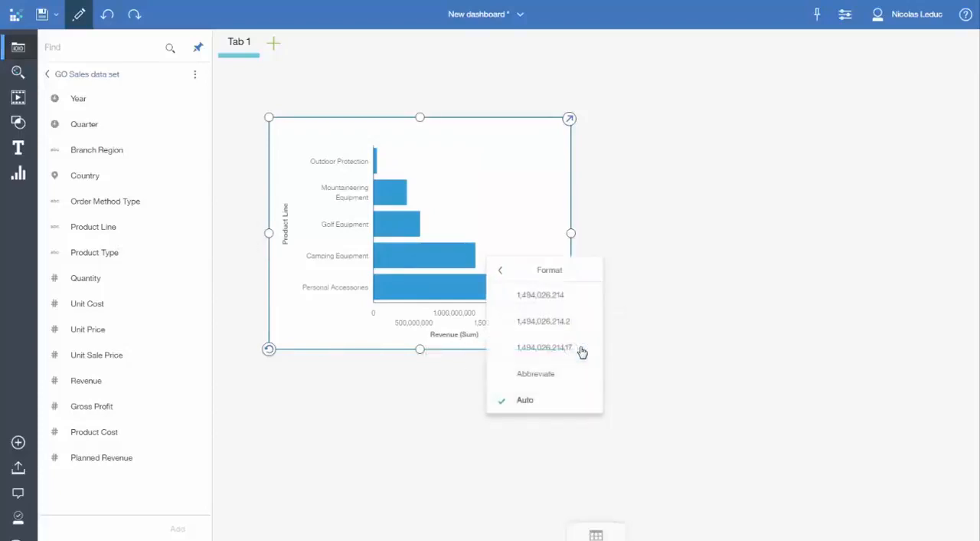
{"action": "left_click", "coordinate": [541, 379]}
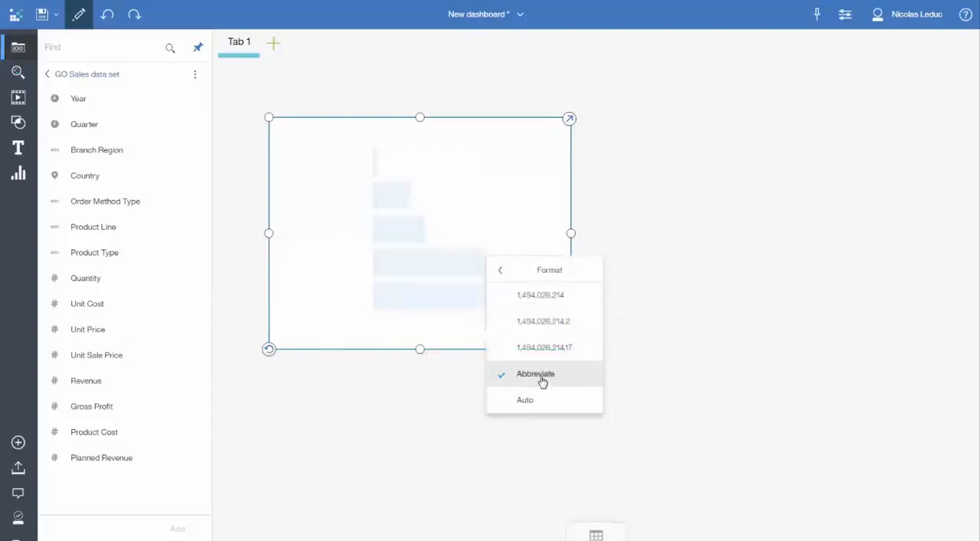
{"action": "left_click", "coordinate": [390, 342]}
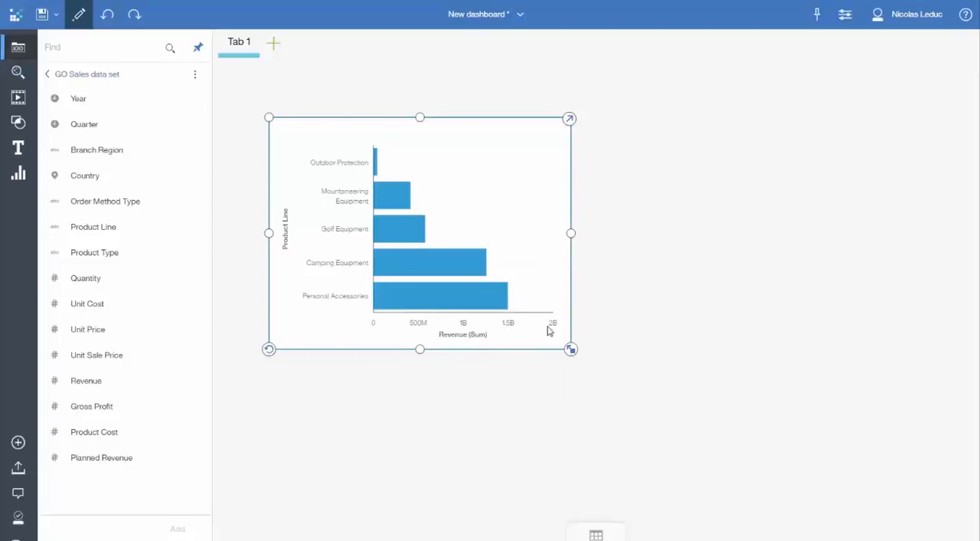
{"action": "left_click_drag", "start_coordinate": [282, 134], "coordinate": [250, 107]}
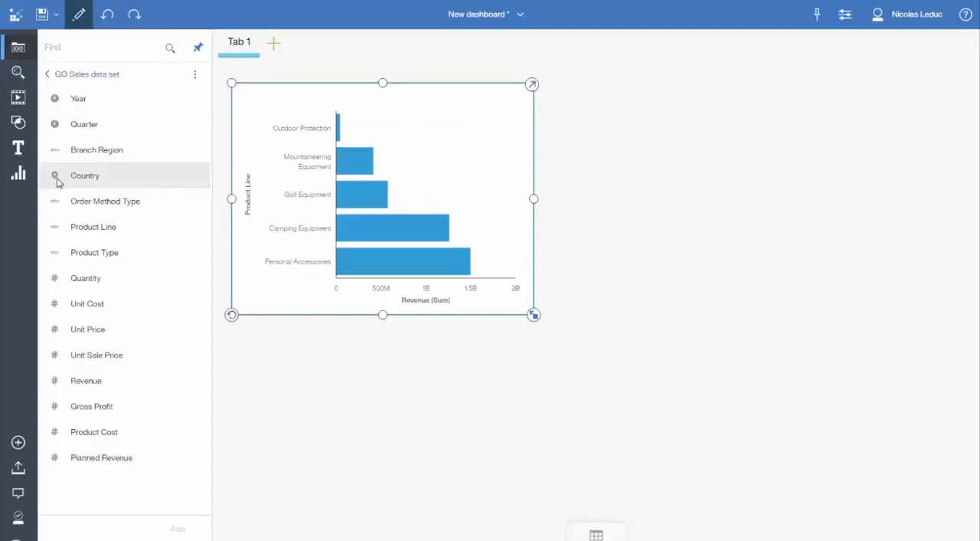
Step: Add a map of Revenue by Country beside the bar chart and a Branch Region list below the bar chart
{"action": "left_click", "coordinate": [85, 184]}
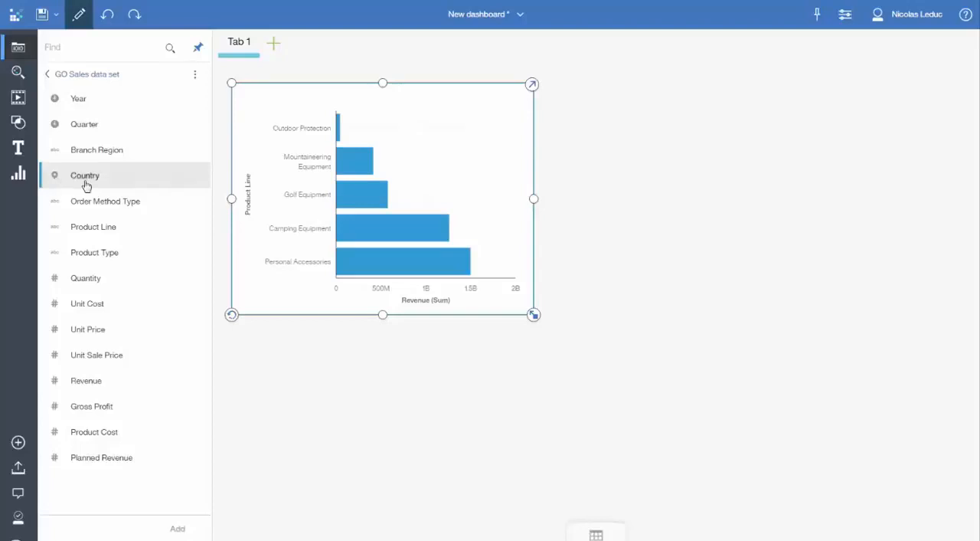
{"action": "left_click", "coordinate": [107, 379], "text": "ctrl"}
{"action": "left_click_drag", "start_coordinate": [114, 385], "coordinate": [570, 88]}
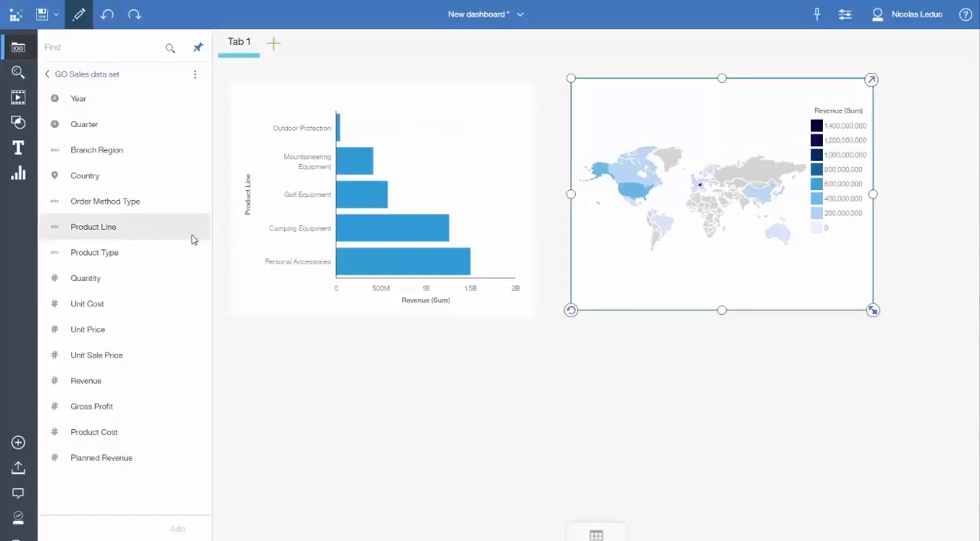
{"action": "left_click_drag", "start_coordinate": [118, 154], "coordinate": [302, 352]}
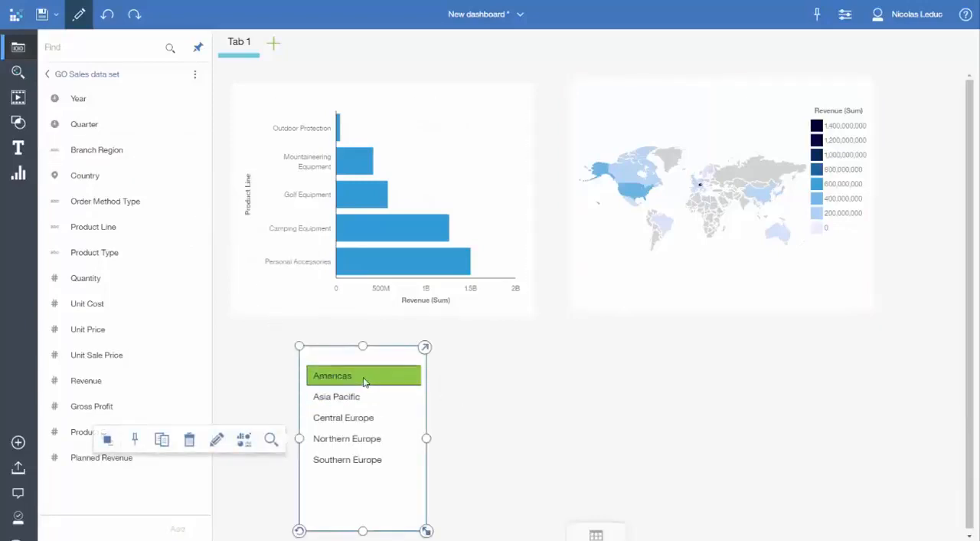
Step: Filter the dashboard by Americas, Northern Europe and Southern Europe, one region at a time
{"action": "left_click", "coordinate": [364, 376]}
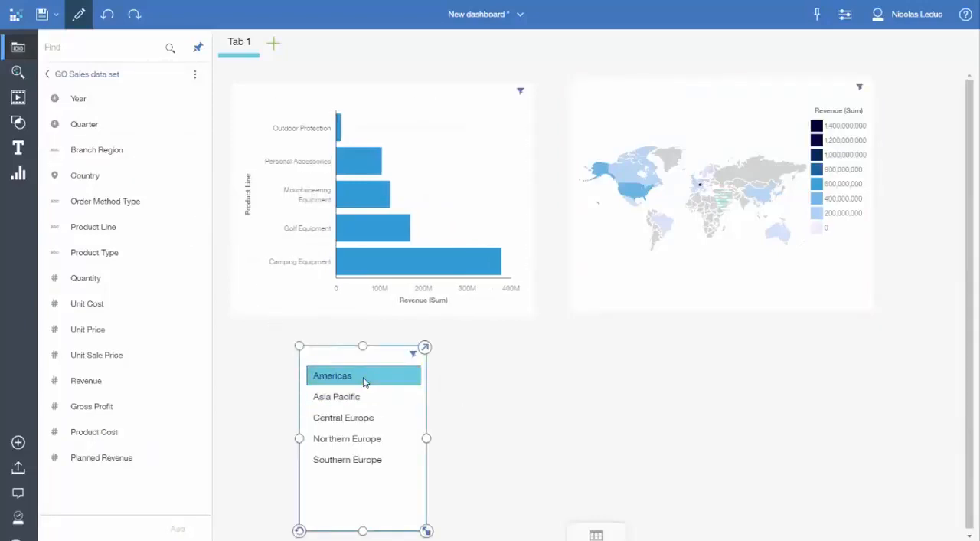
{"action": "left_click", "coordinate": [367, 438]}
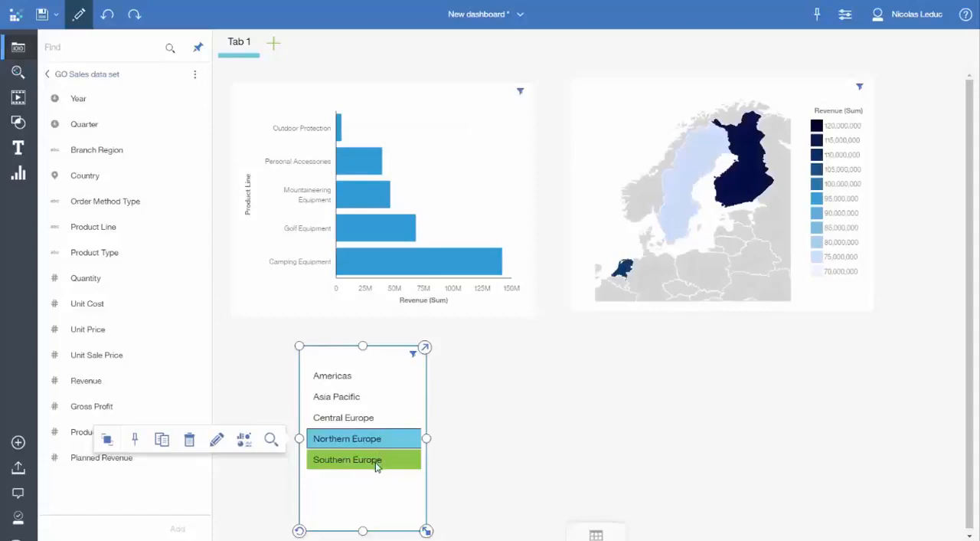
{"action": "left_click", "coordinate": [367, 460]}
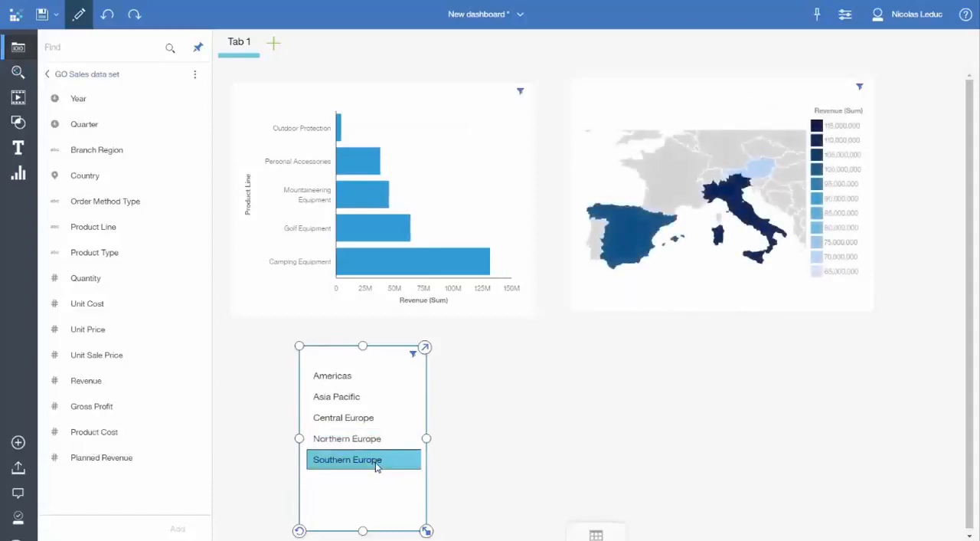
Step: Filter by Spain on the map, inspect the Mountaineering Equipment revenue, and clear the Spain and Southern Europe filters
{"action": "left_click", "coordinate": [636, 255]}
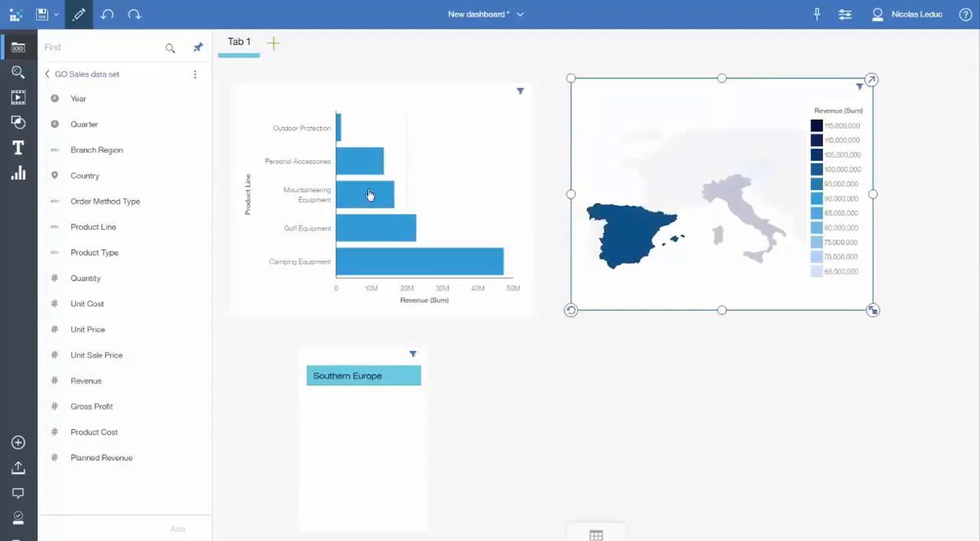
{"action": "mouse_move", "coordinate": [370, 196]}
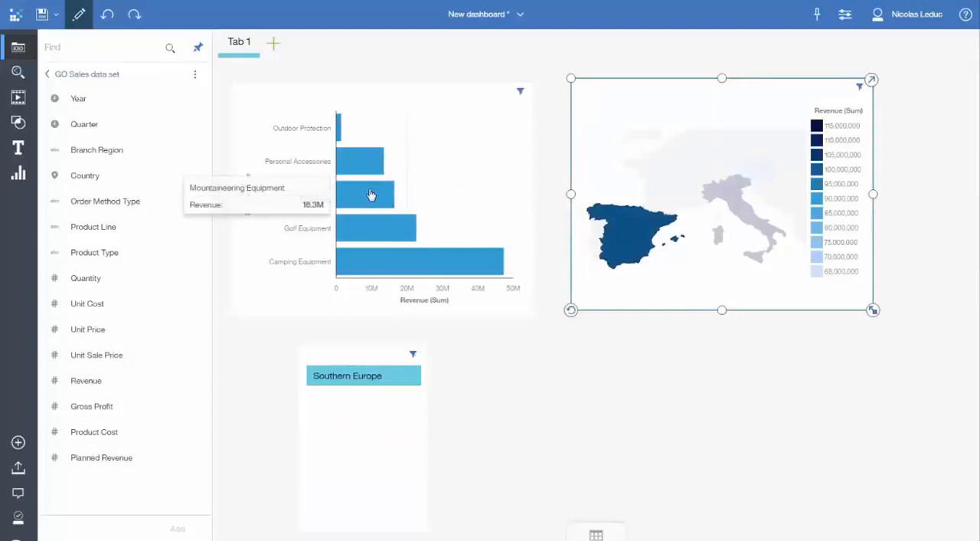
{"action": "left_click", "coordinate": [666, 289]}
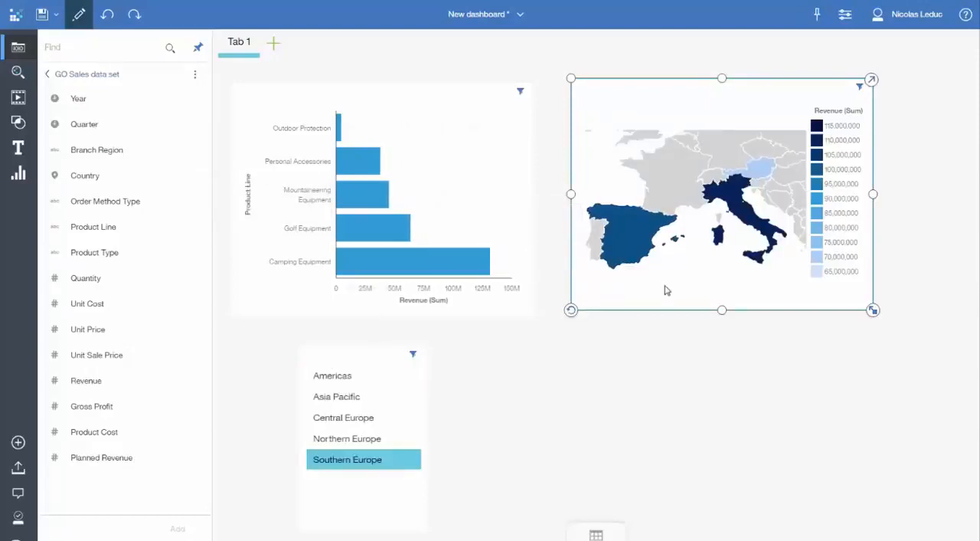
{"action": "left_click", "coordinate": [398, 455]}
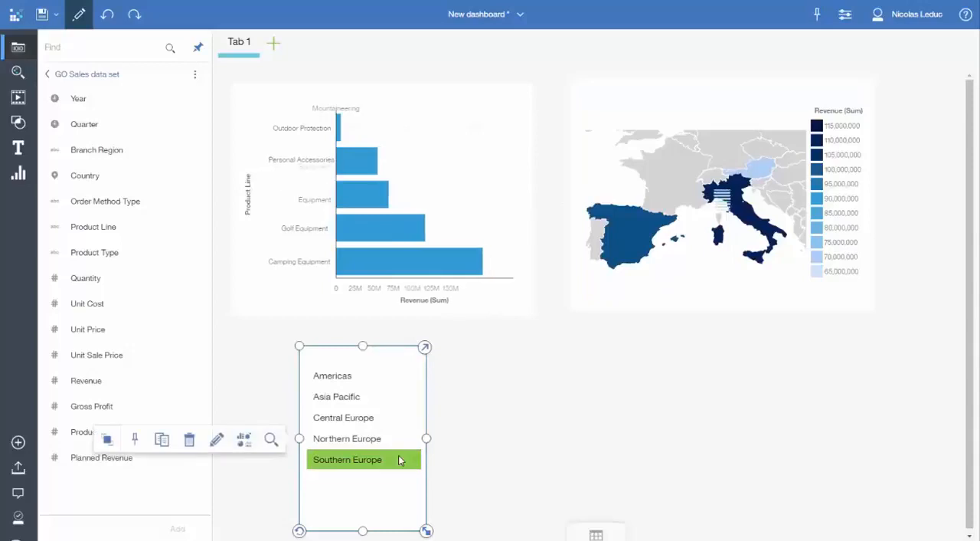
Step: Expand the bar chart and replace Product Line with Product Type as its axis label
{"action": "left_click", "coordinate": [302, 296]}
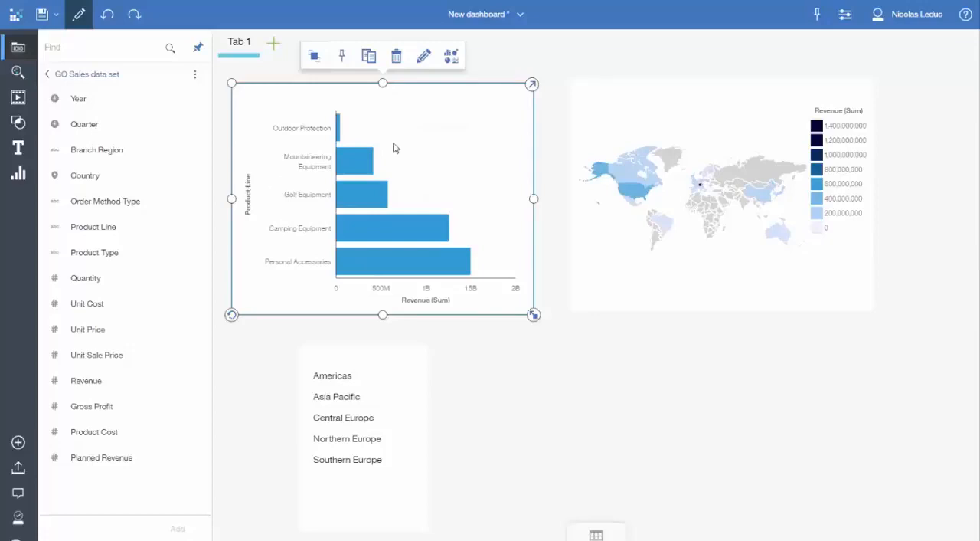
{"action": "left_click", "coordinate": [532, 85]}
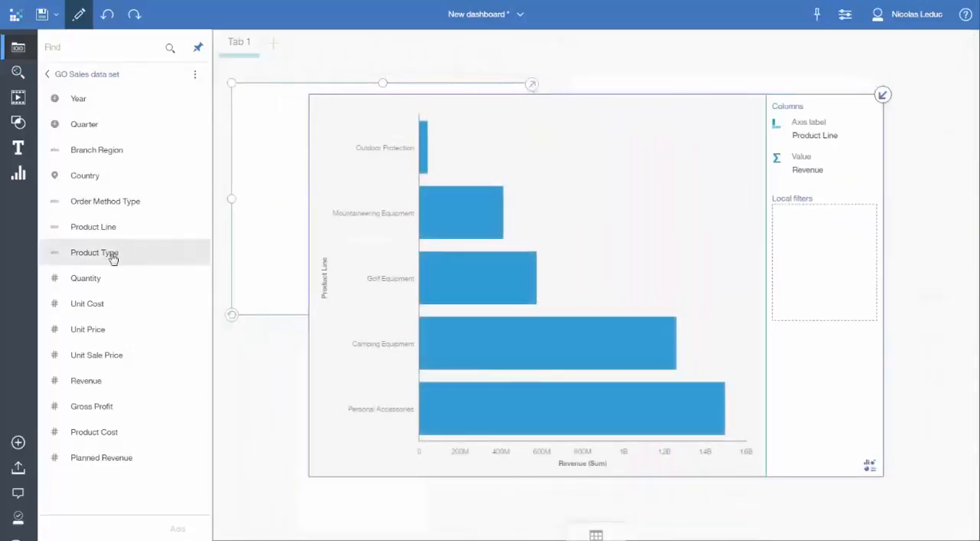
{"action": "left_click_drag", "start_coordinate": [91, 261], "coordinate": [800, 136]}
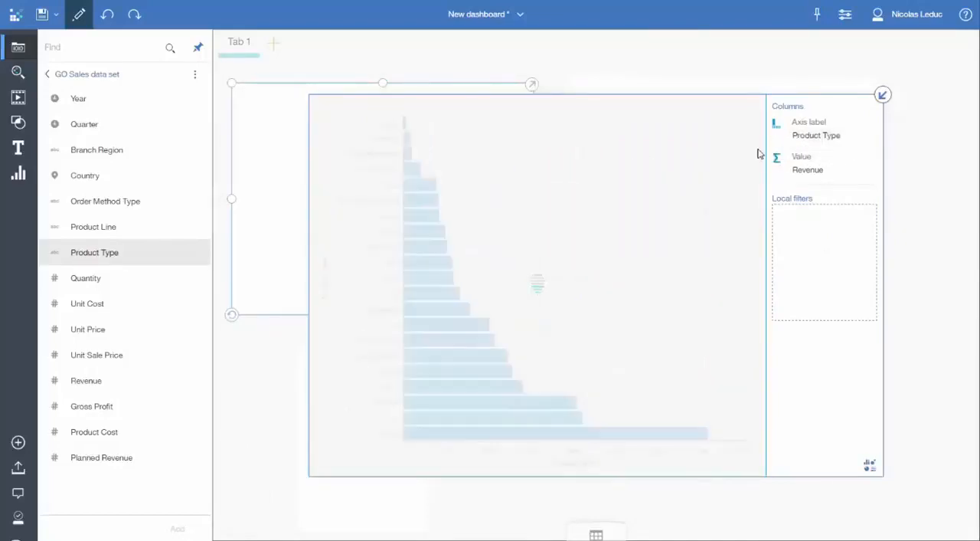
Step: Limit the Product Type axis to the Top 10 by Revenue and collapse the chart back into the dashboard
{"action": "left_click", "coordinate": [326, 285]}
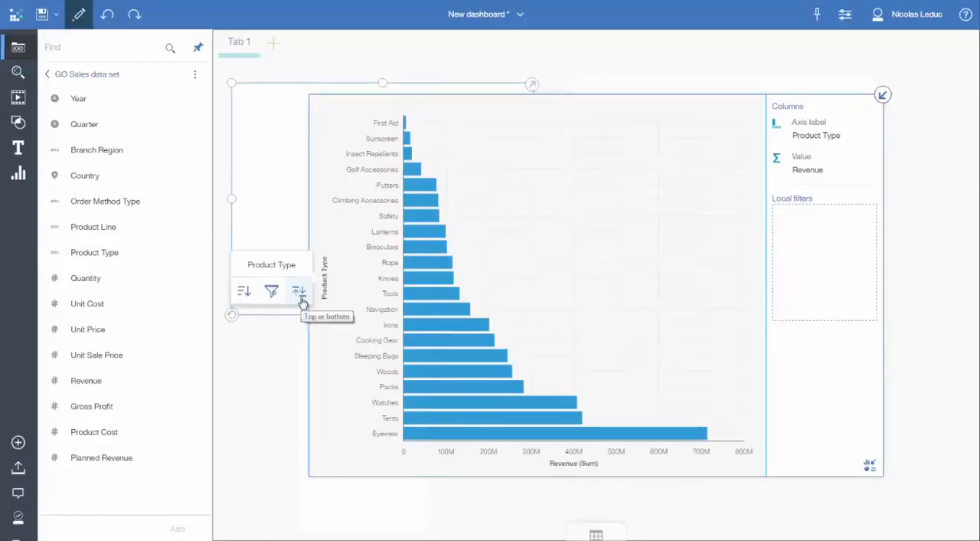
{"action": "left_click", "coordinate": [299, 293]}
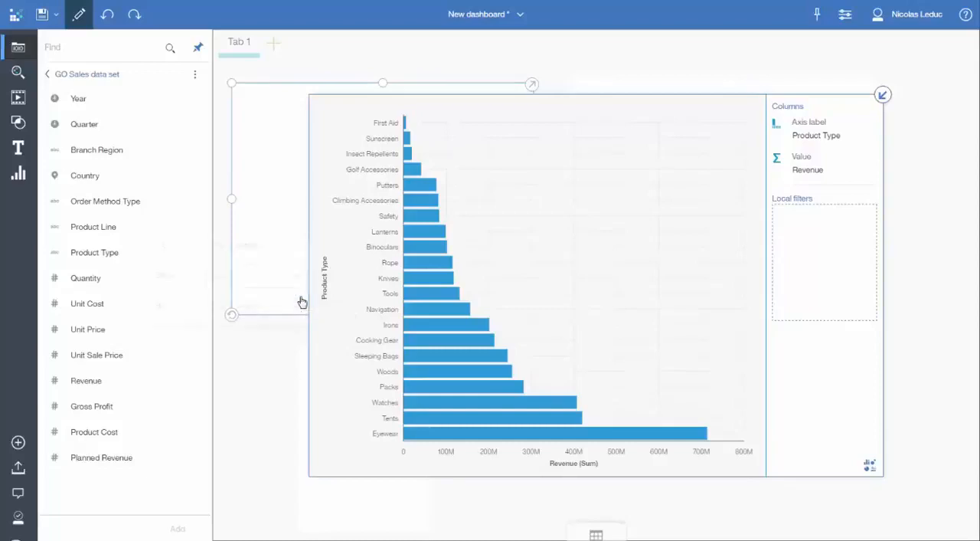
{"action": "left_click", "coordinate": [273, 283]}
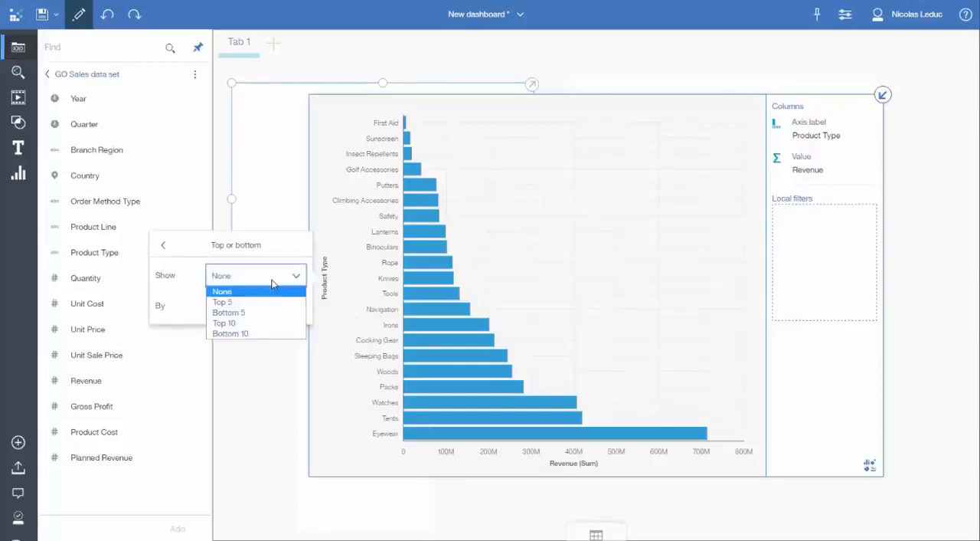
{"action": "left_click", "coordinate": [241, 323]}
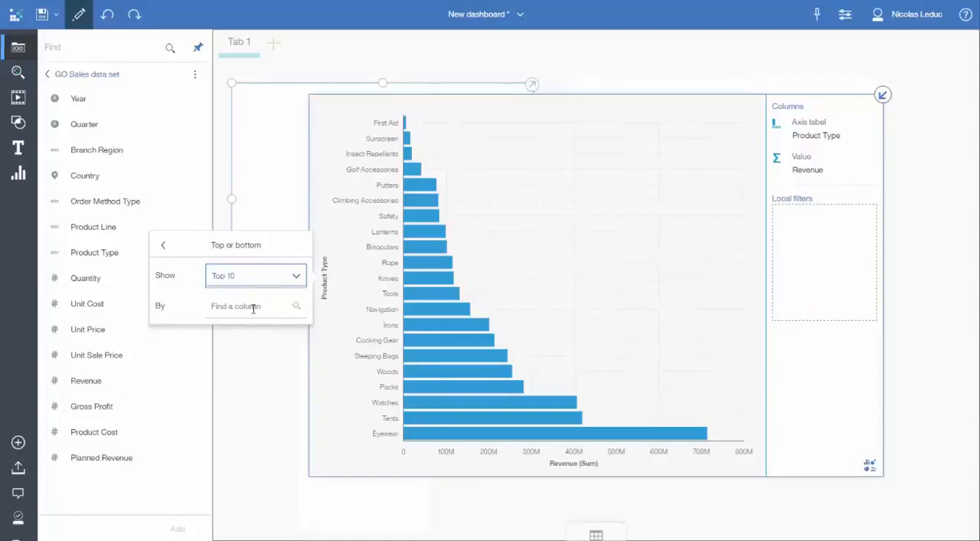
{"action": "left_click", "coordinate": [254, 307]}
{"action": "type", "text": "revenue"}
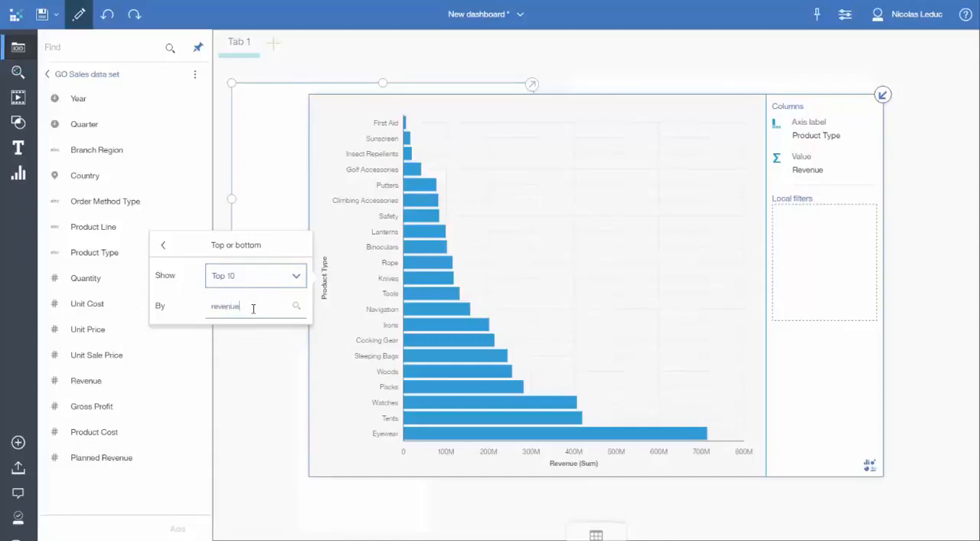
{"action": "key", "text": "Down"}
{"action": "key", "text": "Return"}
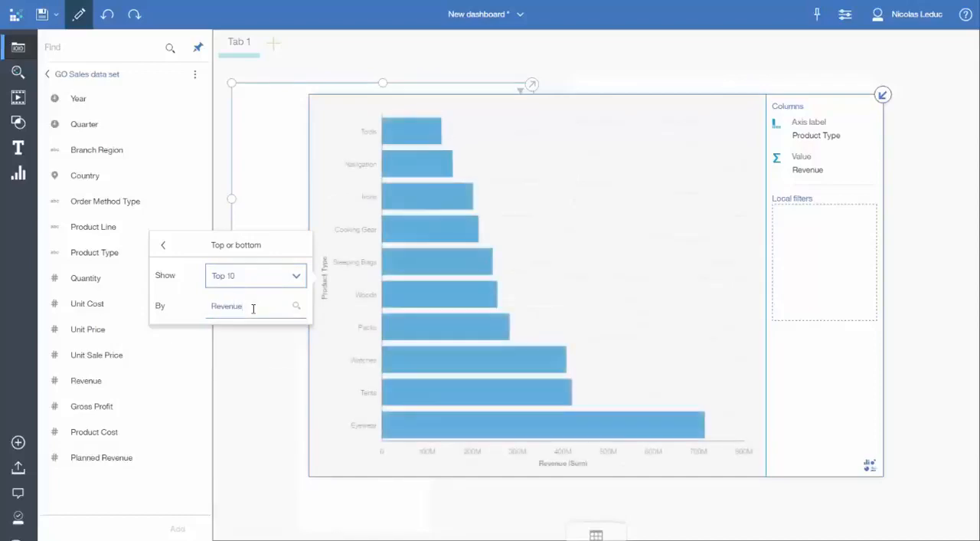
{"action": "left_click", "coordinate": [883, 94]}
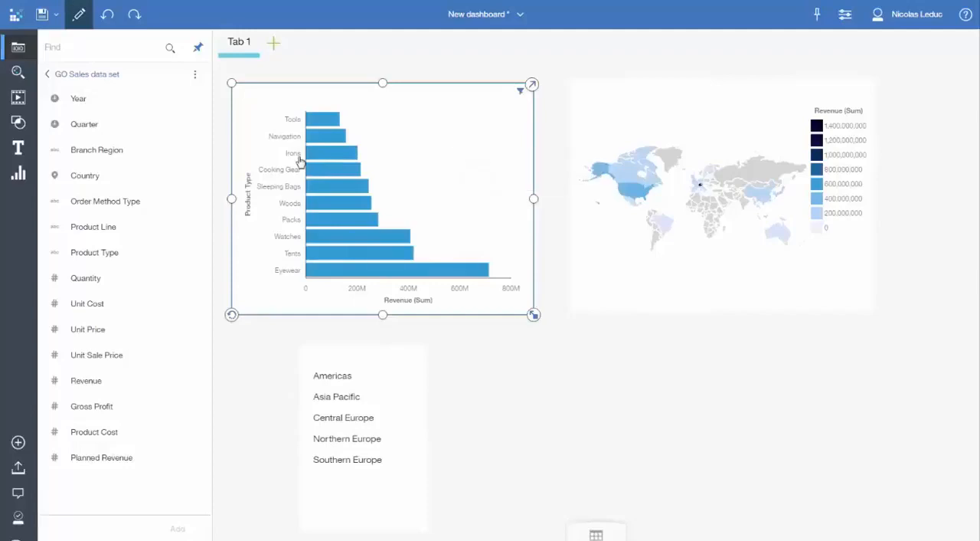
Step: Select the Revenue and Planned Revenue columns in the data set and open a simple calculation based on both
{"action": "mouse_move", "coordinate": [301, 161]}
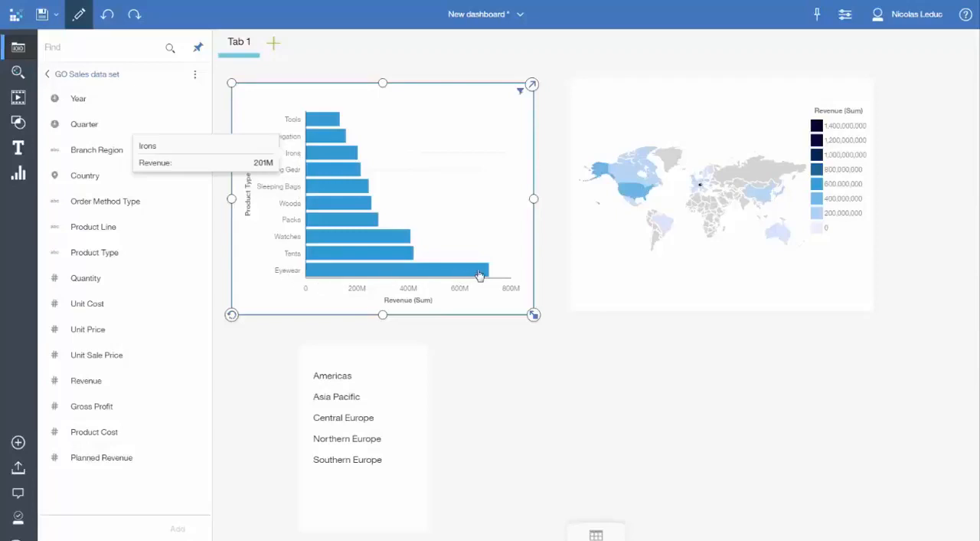
{"action": "mouse_move", "coordinate": [328, 283]}
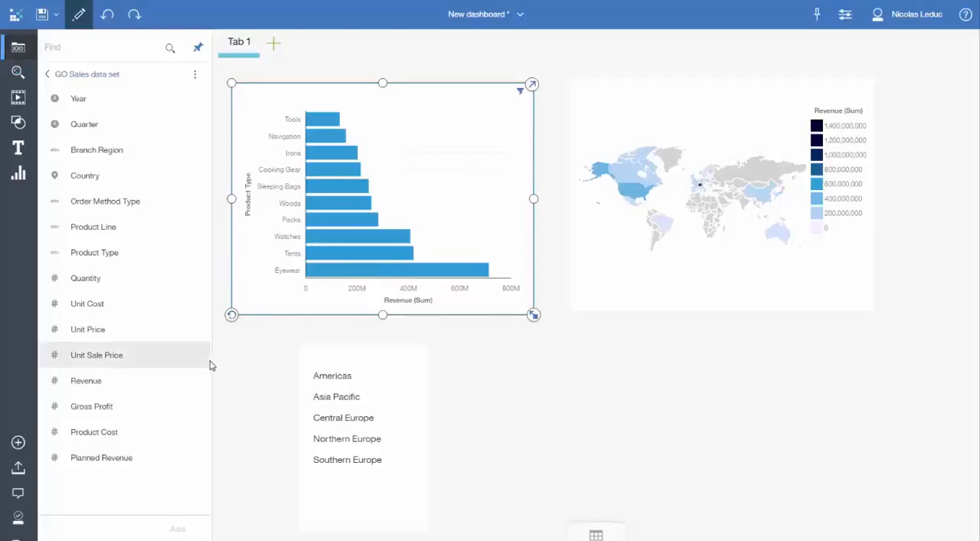
{"action": "left_click", "coordinate": [142, 382]}
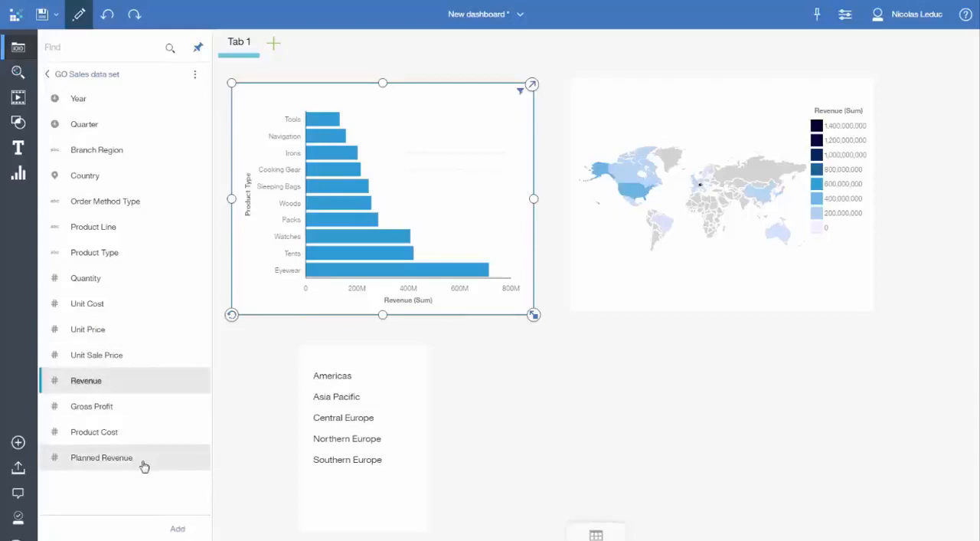
{"action": "left_click", "coordinate": [161, 461], "text": "ctrl"}
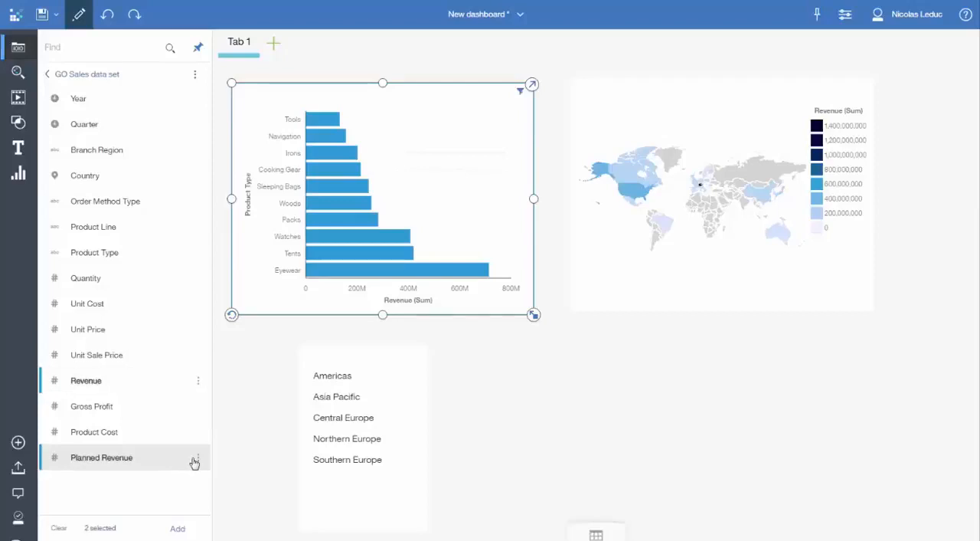
{"action": "left_click", "coordinate": [197, 457]}
{"action": "left_click", "coordinate": [240, 474]}
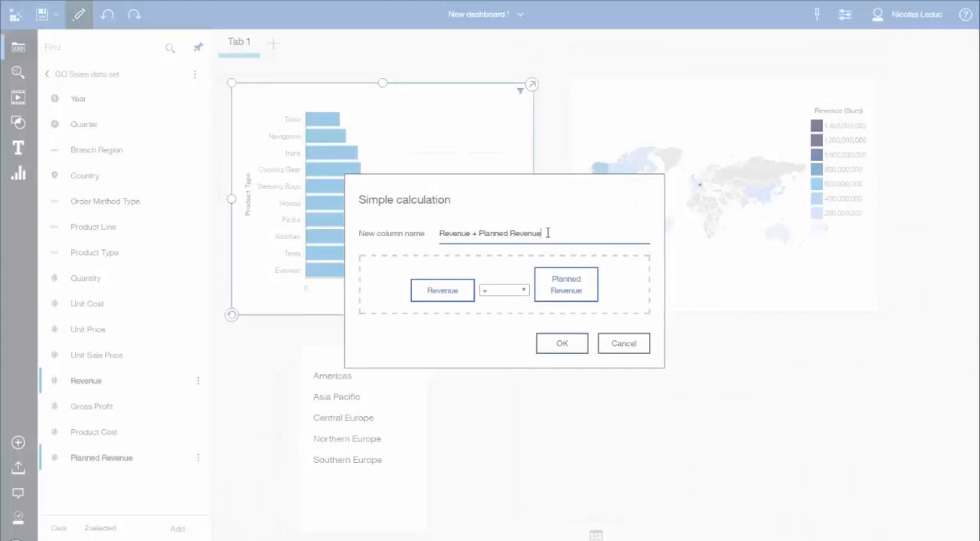
Step: Name the new column Goal and calculate it as Revenue % Planned Revenue
{"action": "left_click_drag", "start_coordinate": [547, 233], "coordinate": [431, 240]}
{"action": "type", "text": "Goal"}
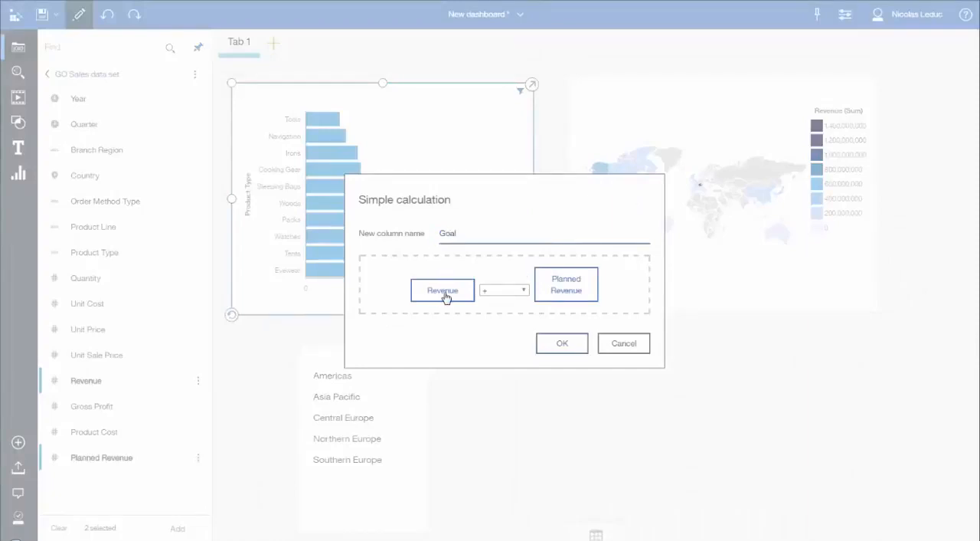
{"action": "left_click", "coordinate": [505, 294]}
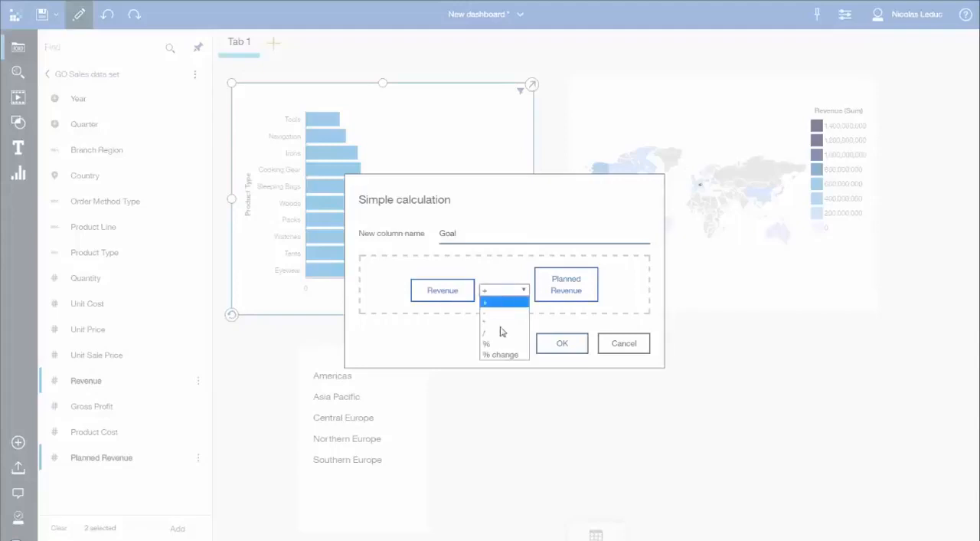
{"action": "left_click", "coordinate": [497, 342]}
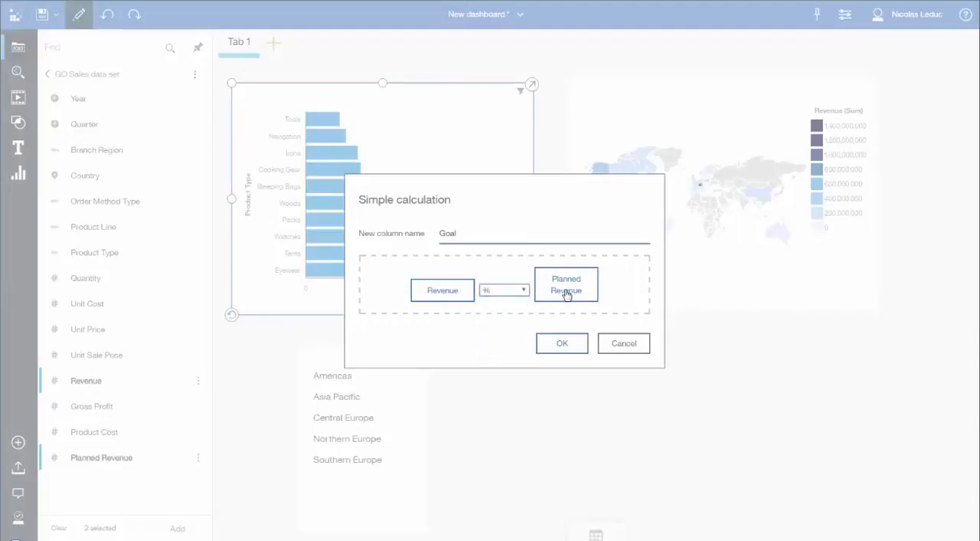
{"action": "mouse_move", "coordinate": [563, 301]}
{"action": "left_mouse_down"}
{"action": "mouse_move", "coordinate": [438, 298]}
{"action": "mouse_move", "coordinate": [568, 291]}
{"action": "left_mouse_up"}
{"action": "left_click", "coordinate": [563, 345]}
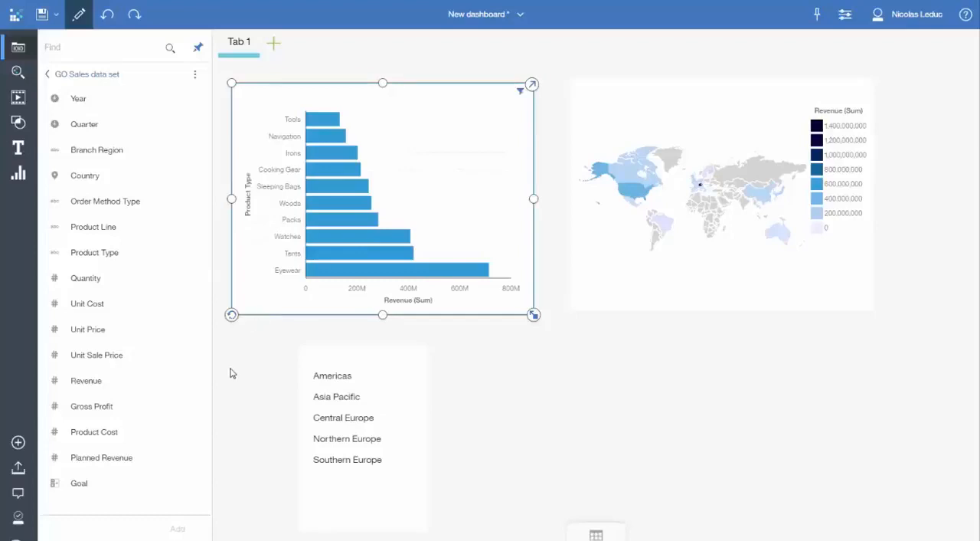
Step: Add Gross Profit and Goal together to the Product Type revenue chart
{"action": "left_click", "coordinate": [145, 410]}
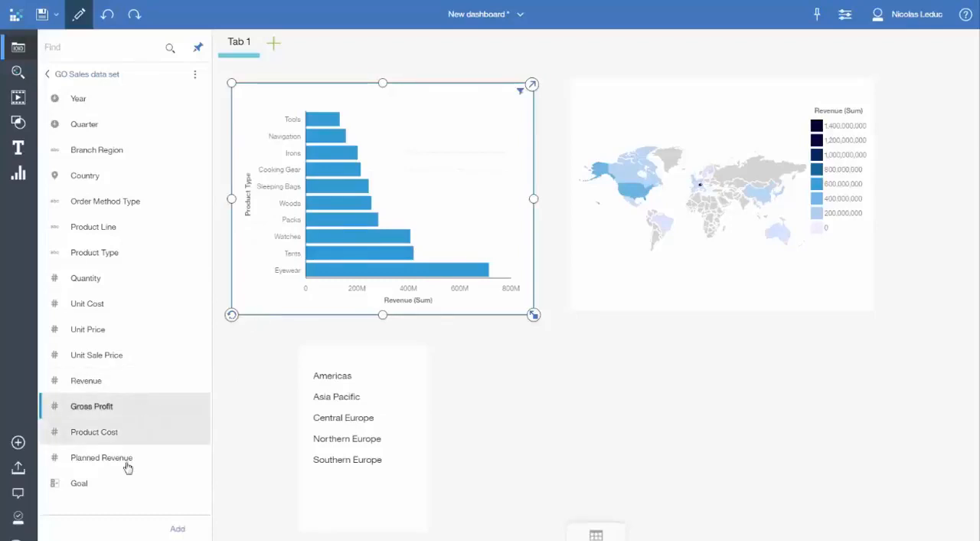
{"action": "left_click", "coordinate": [119, 485], "text": "ctrl"}
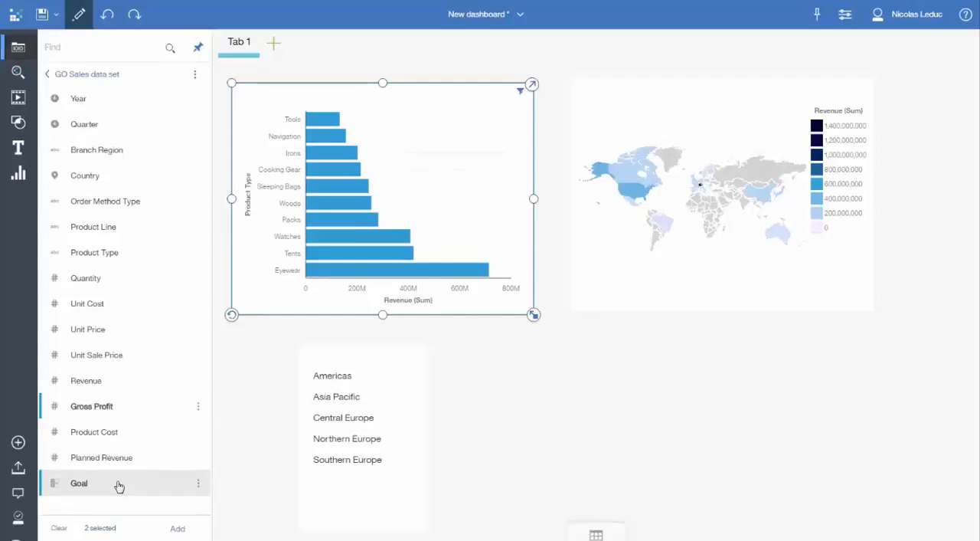
{"action": "left_click_drag", "start_coordinate": [118, 486], "coordinate": [350, 230]}
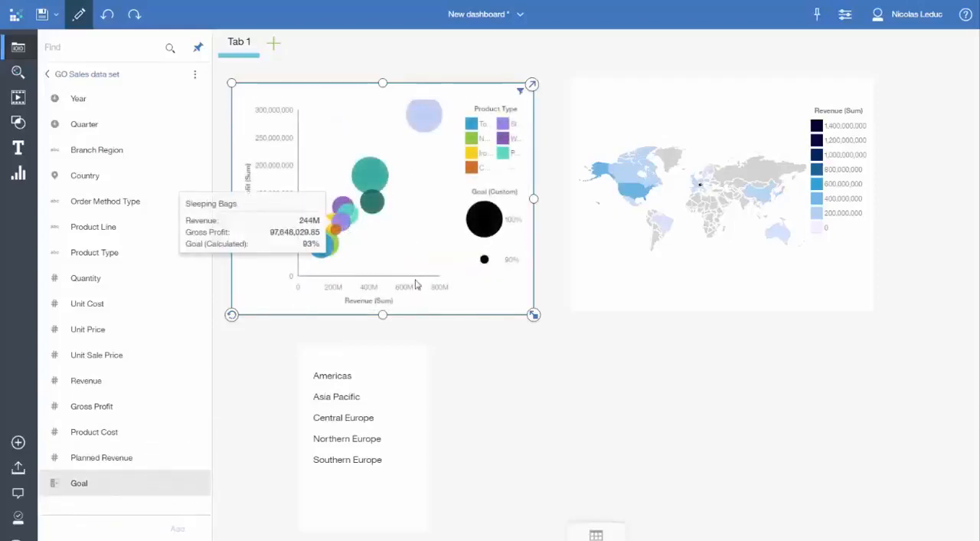
Step: Swap Goal and Gross Profit in the expanded chart, putting Goal on the vertical axis and Gross Profit in Size by, and collapse it
{"action": "left_click", "coordinate": [532, 85]}
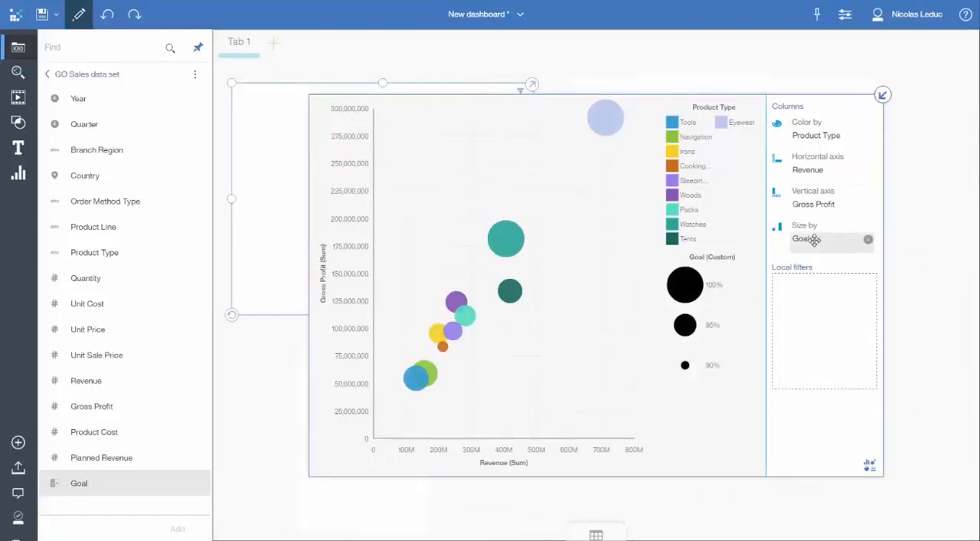
{"action": "left_click_drag", "start_coordinate": [815, 239], "coordinate": [817, 204]}
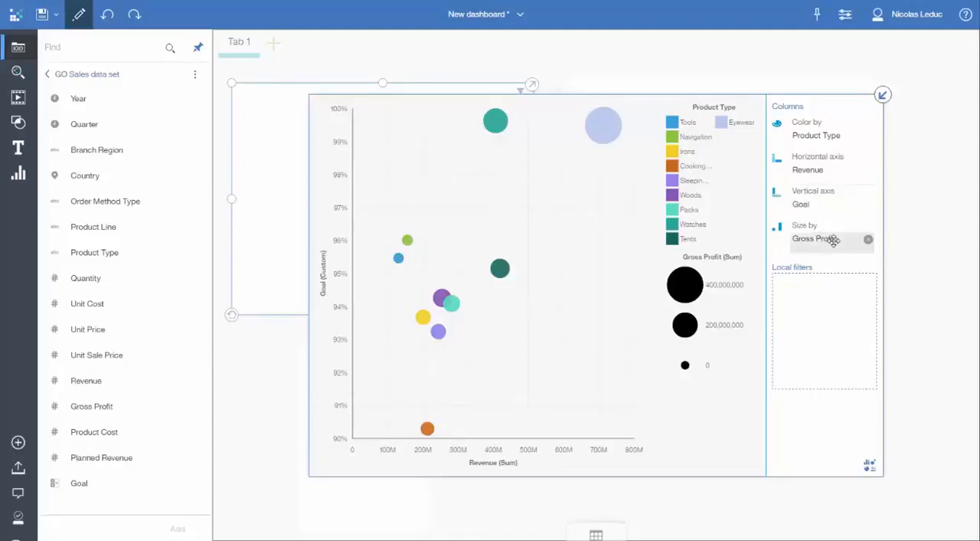
{"action": "left_click", "coordinate": [883, 94]}
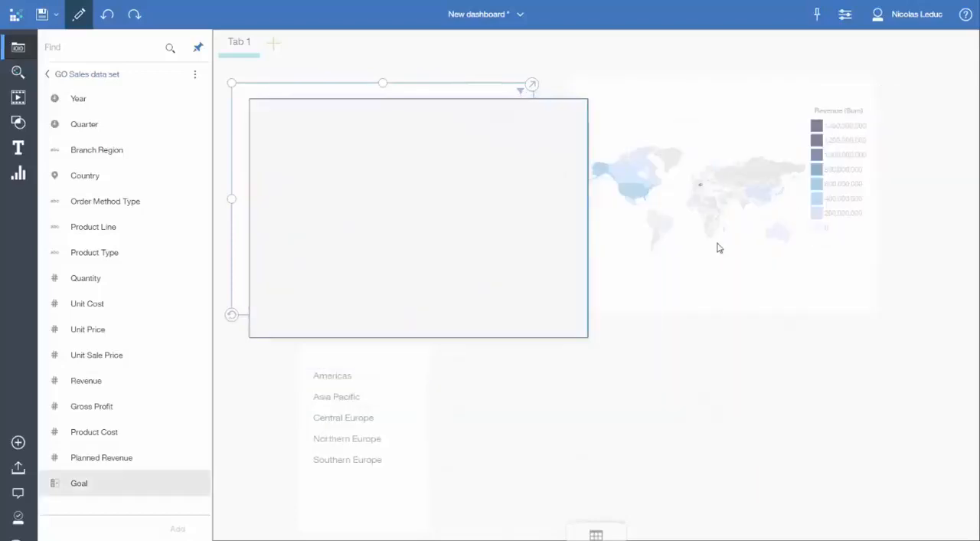
Step: Enlarge the bubble chart, shift the map clear of it, and place the region list beneath the map
{"action": "left_click_drag", "start_coordinate": [534, 314], "coordinate": [663, 341]}
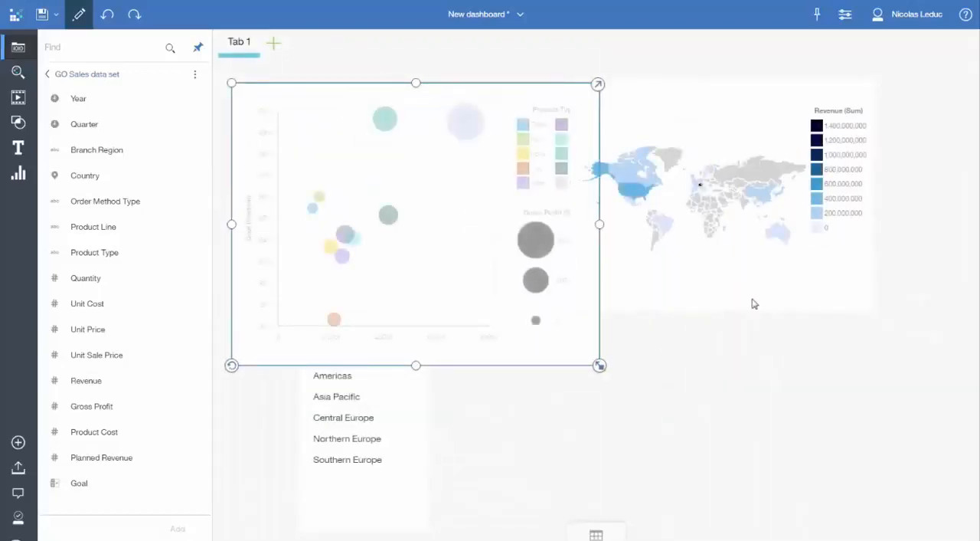
{"action": "left_click_drag", "start_coordinate": [753, 302], "coordinate": [811, 299]}
{"action": "left_click_drag", "start_coordinate": [422, 413], "coordinate": [740, 396]}
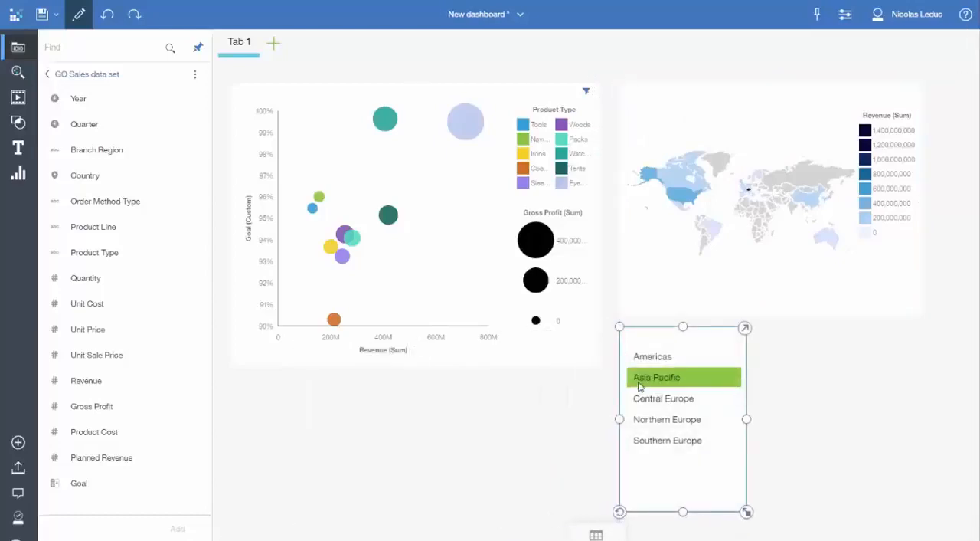
Step: Format the bubble chart's Goal values as percentages with two decimals (99.63%) and inspect the Eyewear details
{"action": "left_click", "coordinate": [579, 350]}
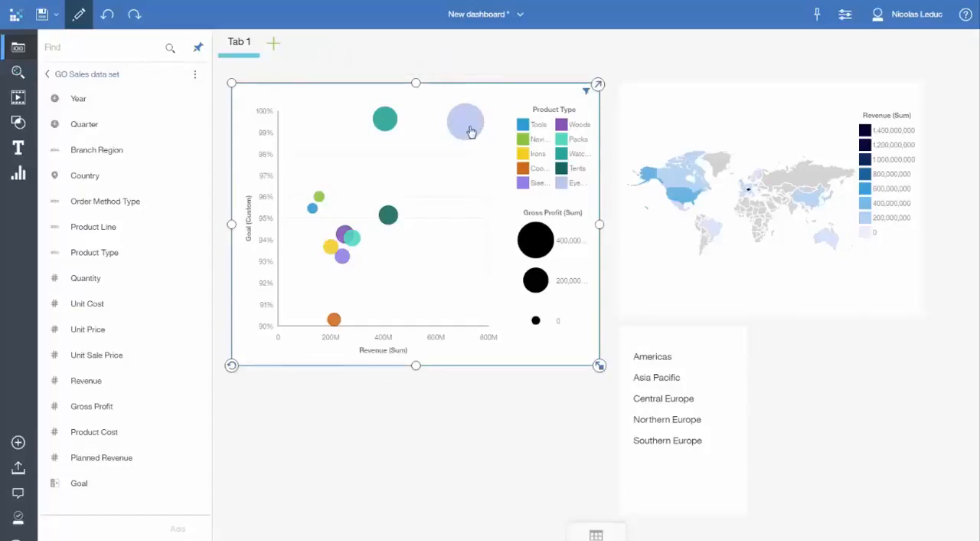
{"action": "mouse_move", "coordinate": [470, 131]}
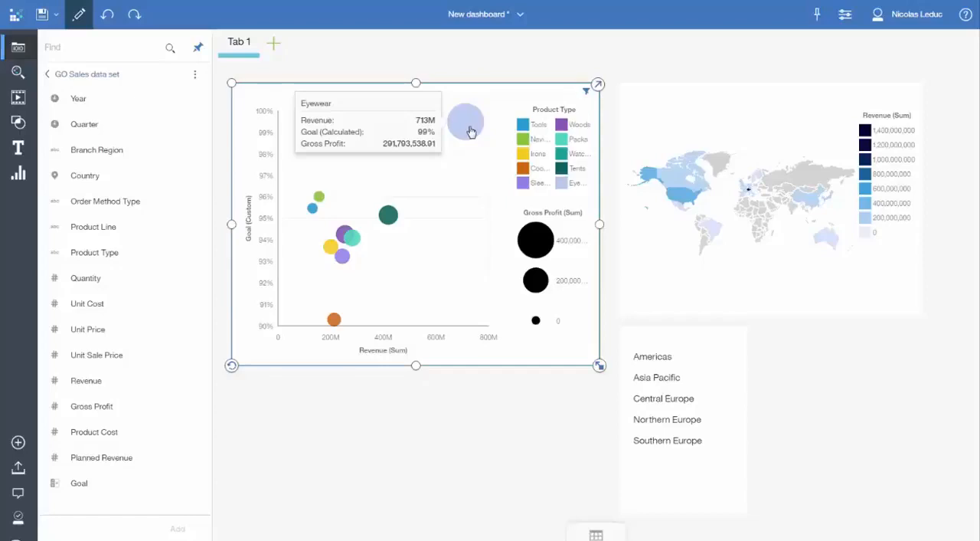
{"action": "left_click", "coordinate": [249, 222]}
{"action": "left_click", "coordinate": [169, 234]}
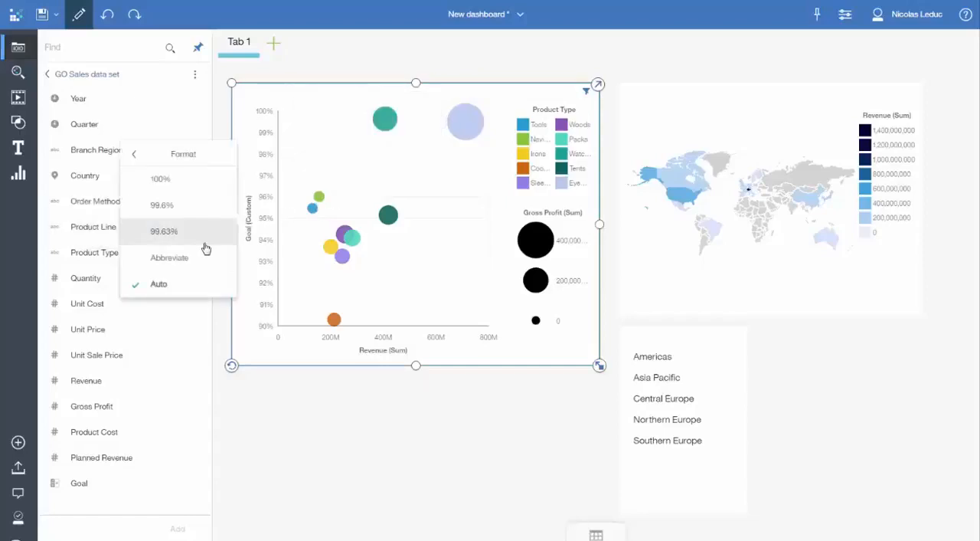
{"action": "left_click", "coordinate": [164, 233]}
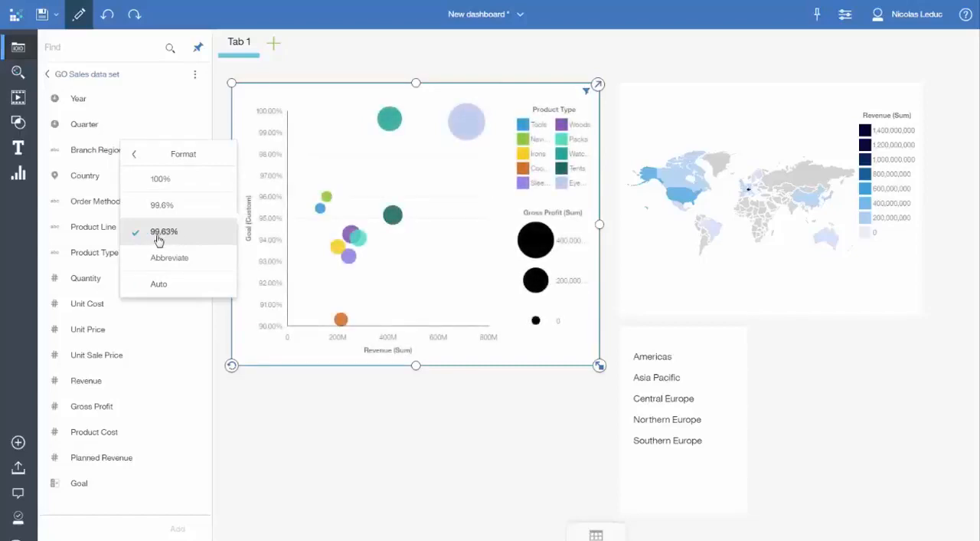
{"action": "left_click", "coordinate": [469, 138]}
{"action": "mouse_move", "coordinate": [469, 137]}
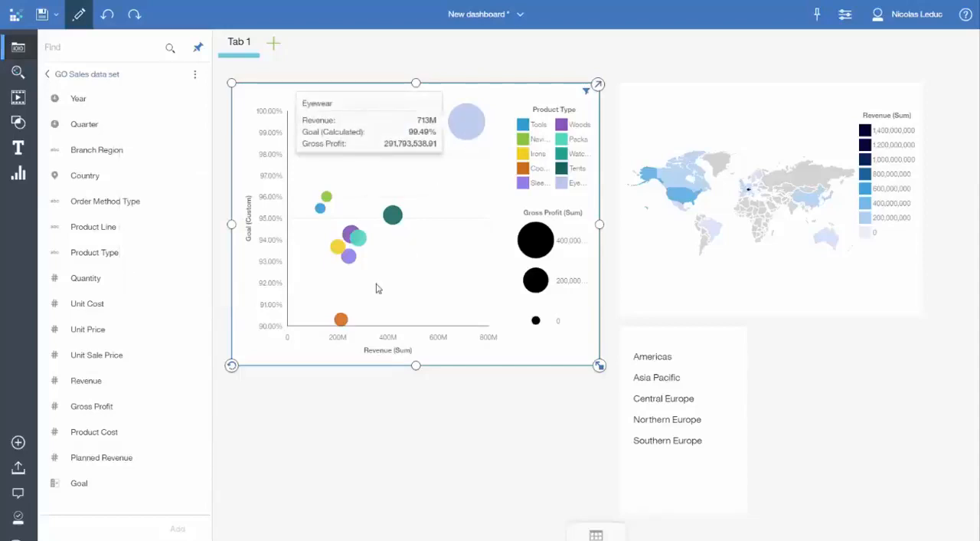
{"action": "mouse_move", "coordinate": [342, 321]}
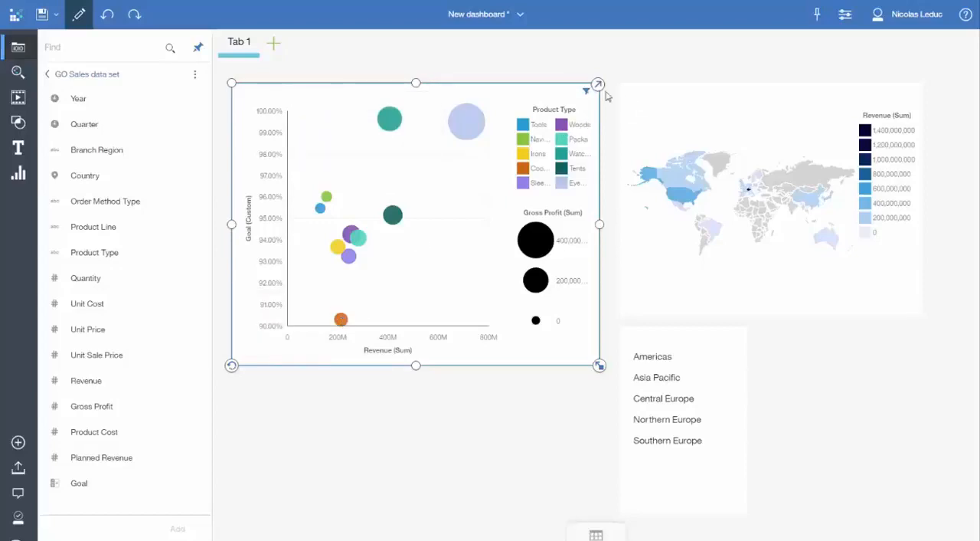
Step: Remove the Top 10 by Revenue filter on Product Type from the bubble chart and inspect the lowest Goal bubbles, including Putters
{"action": "mouse_move", "coordinate": [588, 93]}
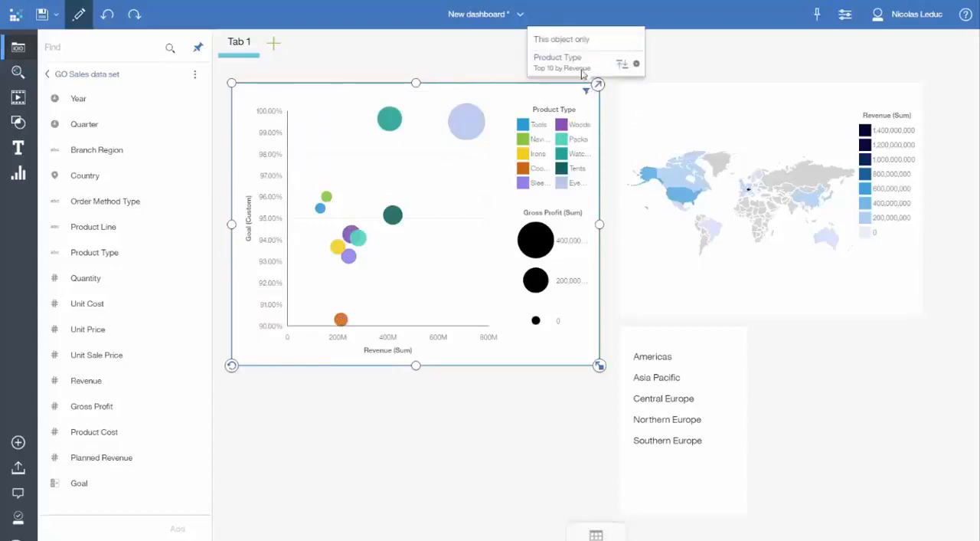
{"action": "left_click", "coordinate": [635, 64]}
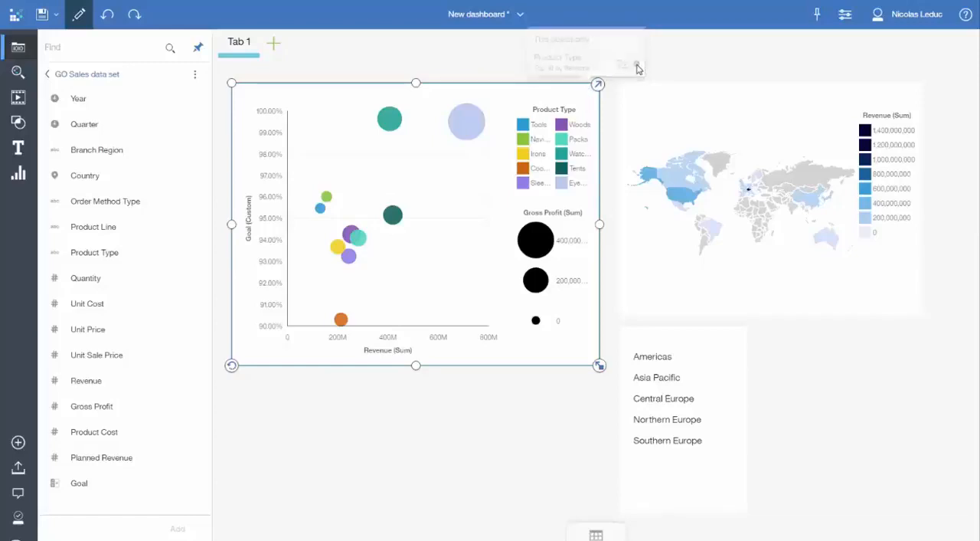
{"action": "left_click", "coordinate": [449, 227]}
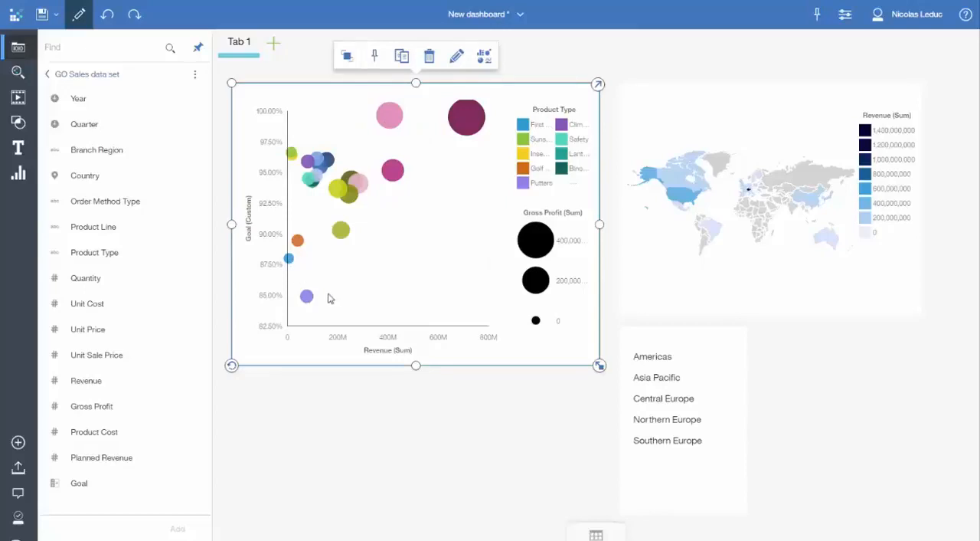
{"action": "mouse_move", "coordinate": [309, 300]}
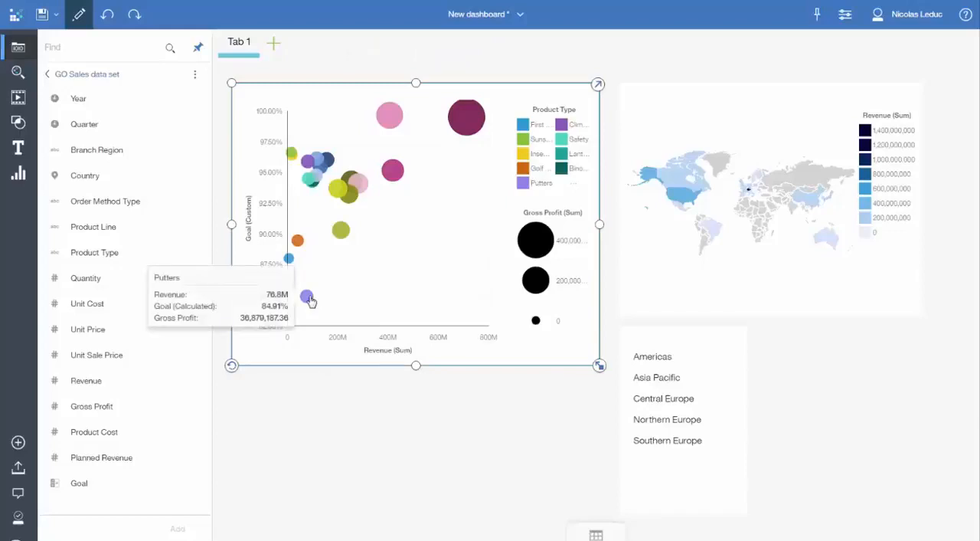
{"action": "mouse_move", "coordinate": [290, 260]}
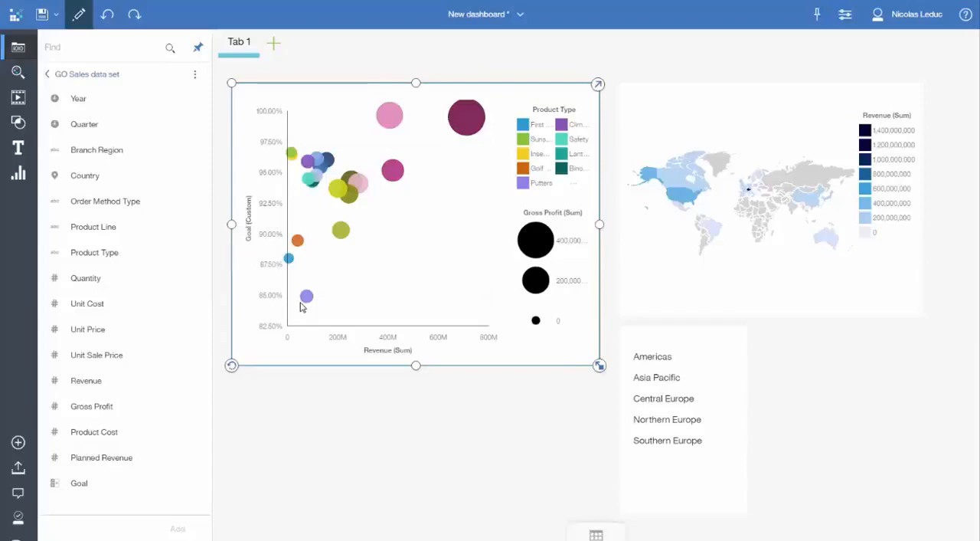
Step: Add a second dashboard tab using the Freeform template and insert an empty crosstab on it
{"action": "left_click", "coordinate": [274, 46]}
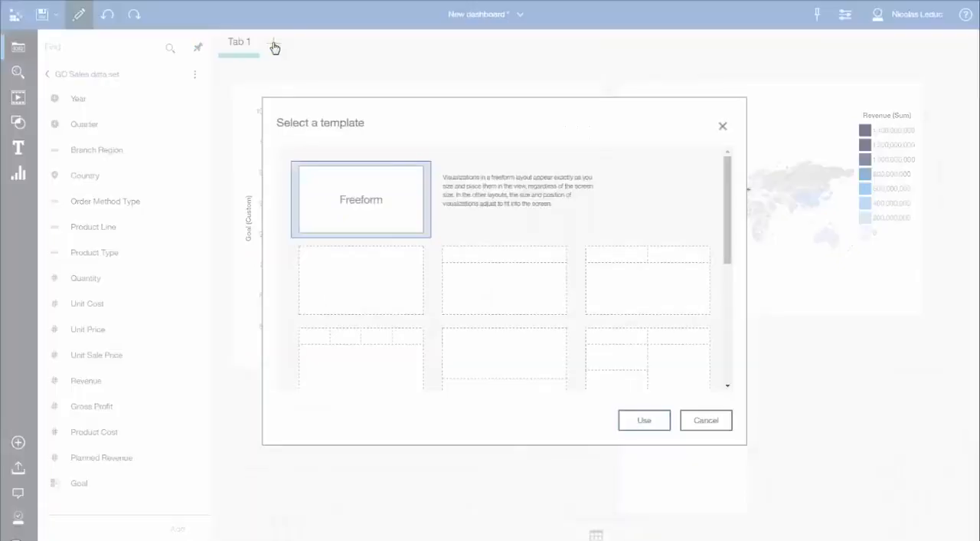
{"action": "double_click", "coordinate": [359, 213]}
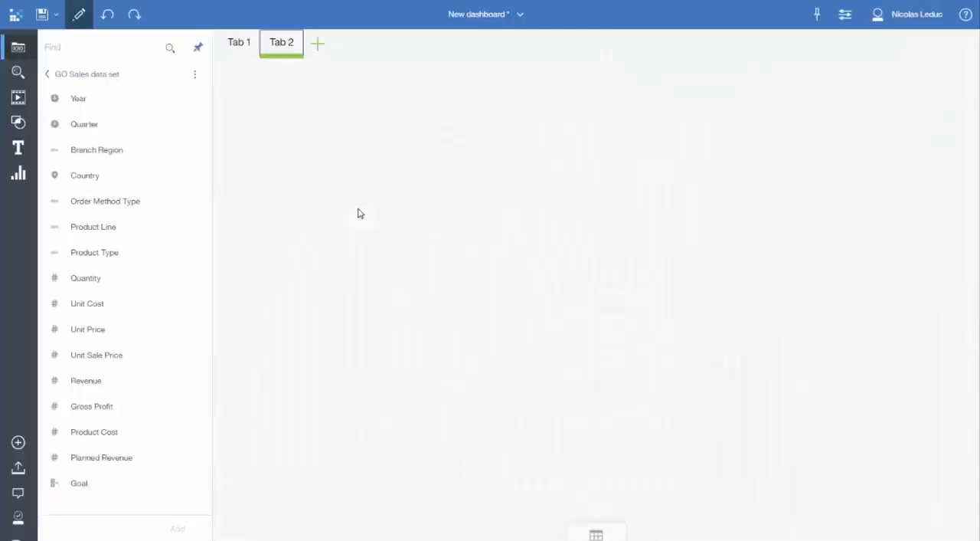
{"action": "left_click", "coordinate": [23, 177]}
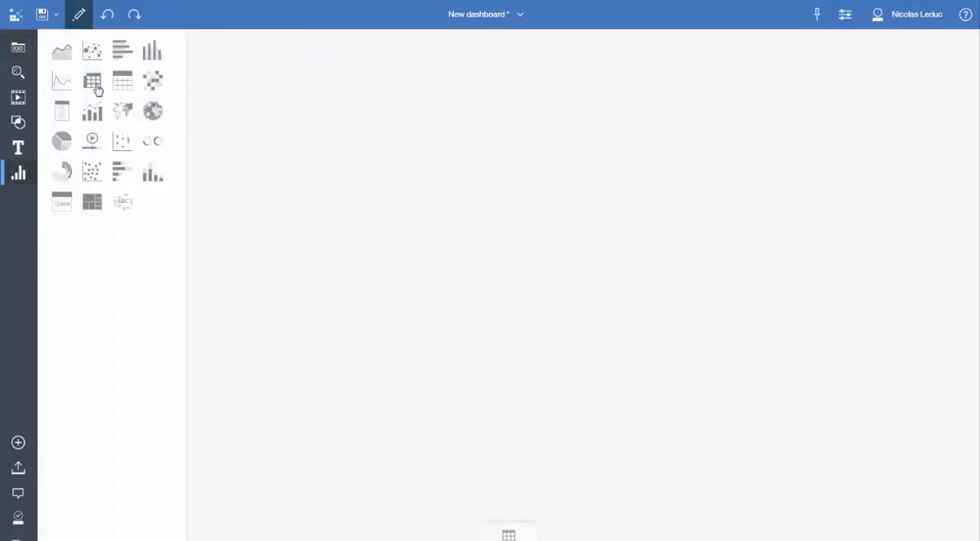
{"action": "left_click", "coordinate": [96, 87]}
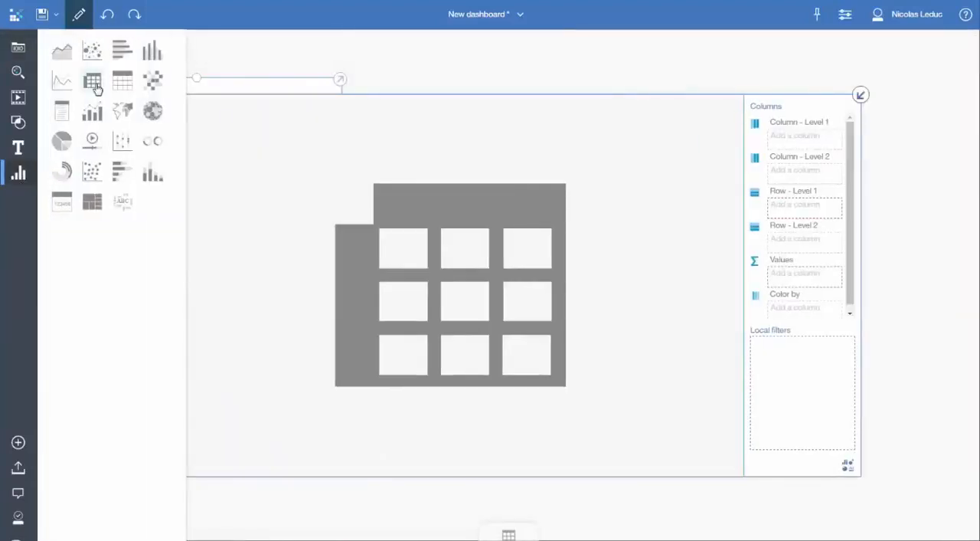
Step: Fill the crosstab with Quarter as columns, Product Line as rows and Revenue as values from the GO Sales data set
{"action": "left_click", "coordinate": [17, 46]}
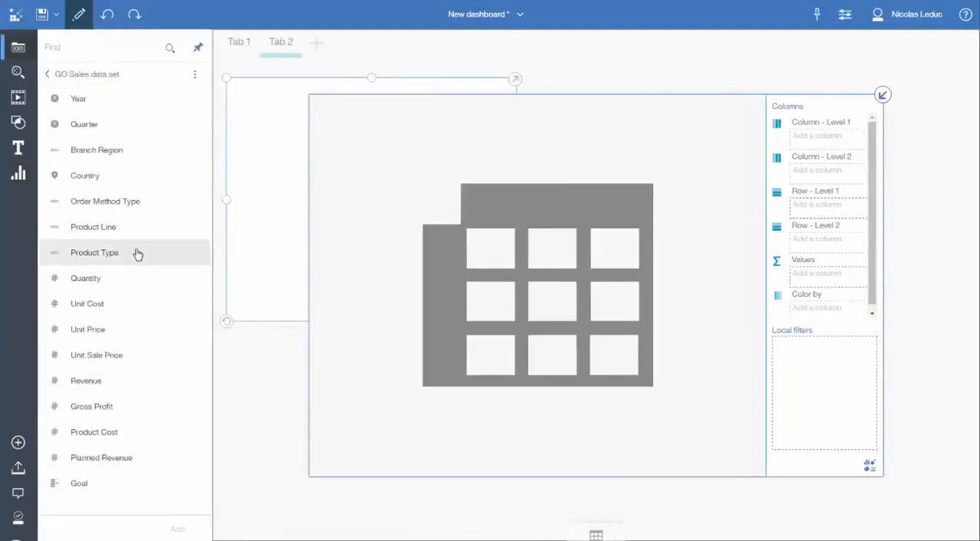
{"action": "left_click", "coordinate": [137, 235]}
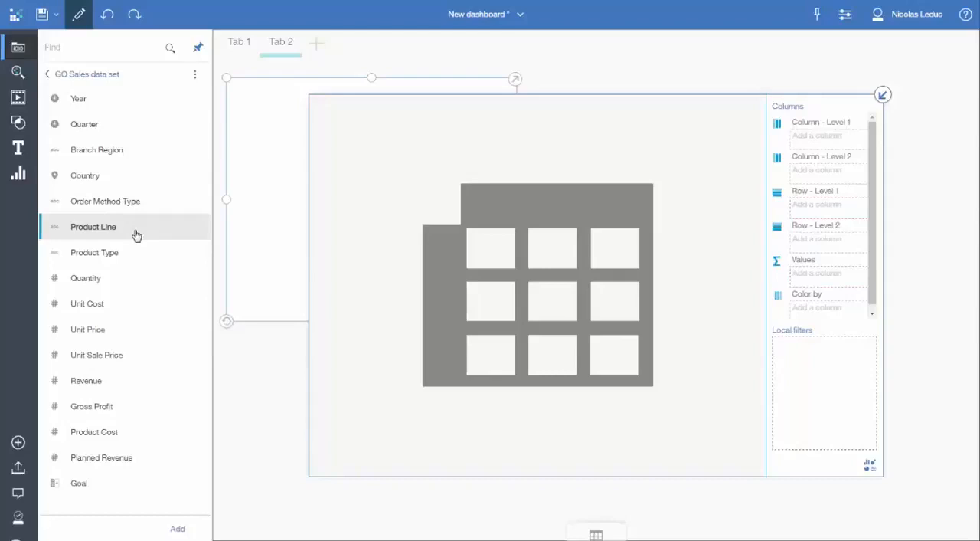
{"action": "left_click", "coordinate": [124, 382]}
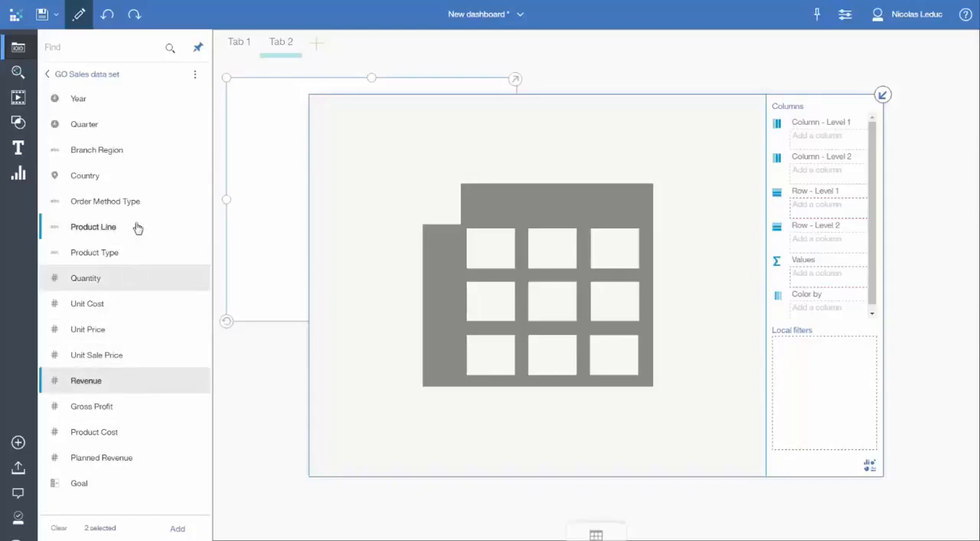
{"action": "left_click", "coordinate": [114, 126]}
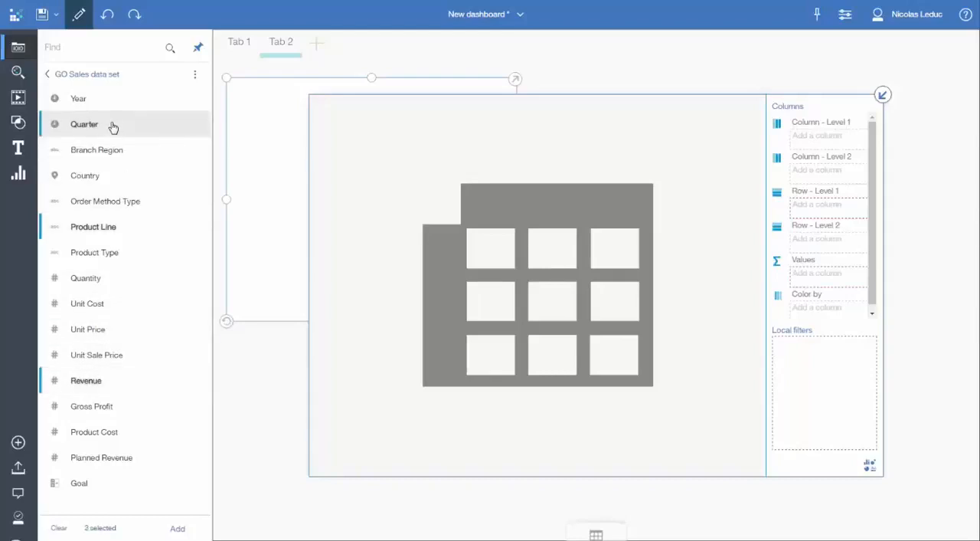
{"action": "left_click_drag", "start_coordinate": [113, 129], "coordinate": [501, 256]}
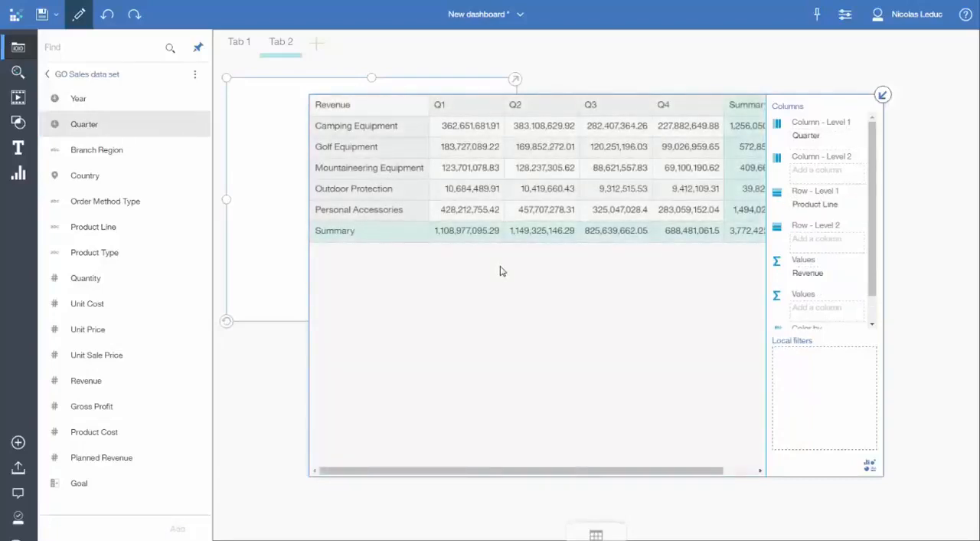
Step: Color the crosstab's Revenue cells by Gross Profit
{"action": "left_click_drag", "start_coordinate": [873, 270], "coordinate": [871, 297]}
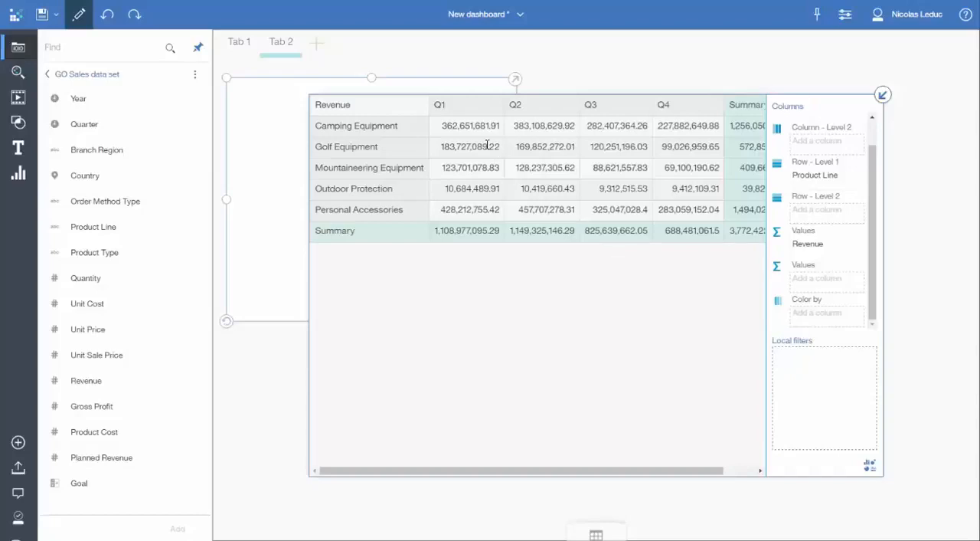
{"action": "mouse_move", "coordinate": [487, 145]}
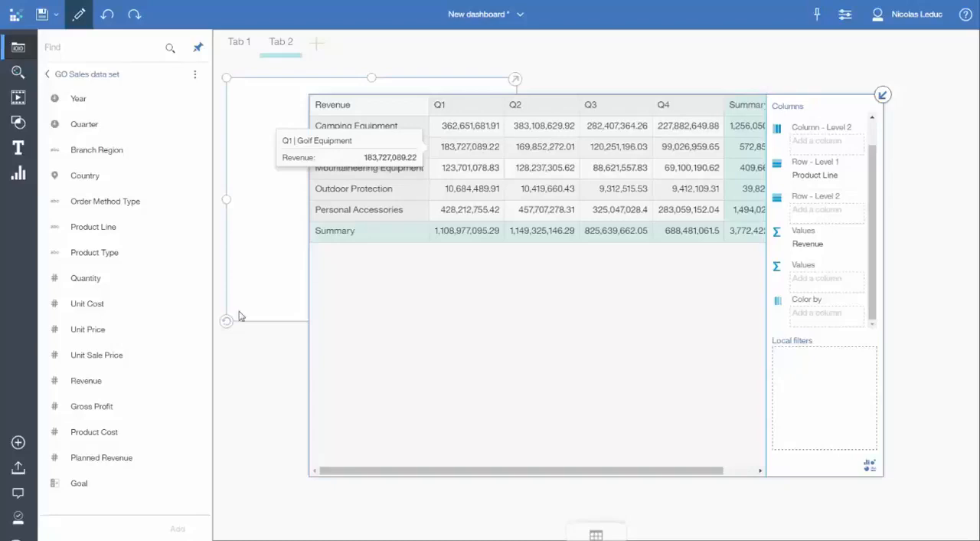
{"action": "left_click_drag", "start_coordinate": [136, 409], "coordinate": [812, 315]}
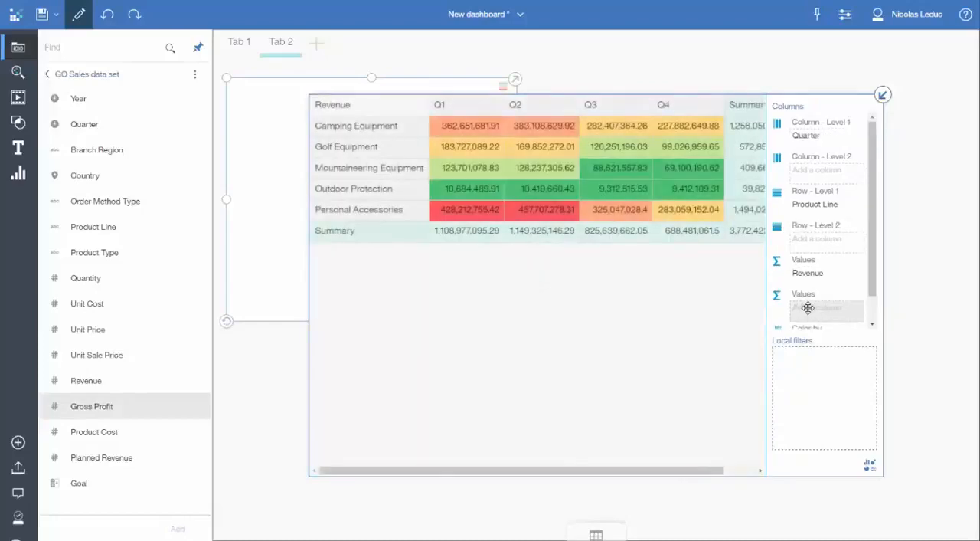
Step: Return the crosstab to its normal view, reposition it, and widen it to fit all four quarters and the Summary column
{"action": "left_click", "coordinate": [883, 96]}
{"action": "left_click_drag", "start_coordinate": [400, 90], "coordinate": [494, 111]}
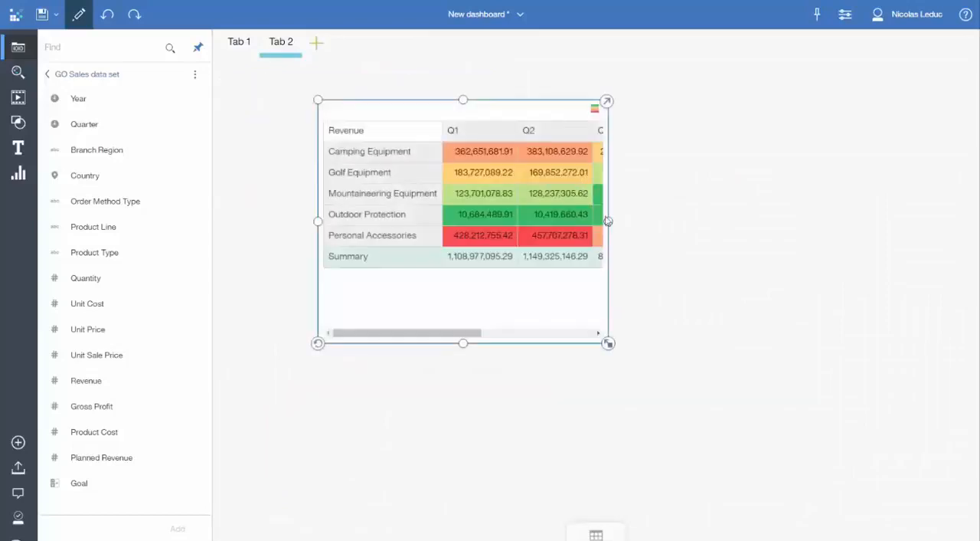
{"action": "left_click_drag", "start_coordinate": [604, 221], "coordinate": [890, 222]}
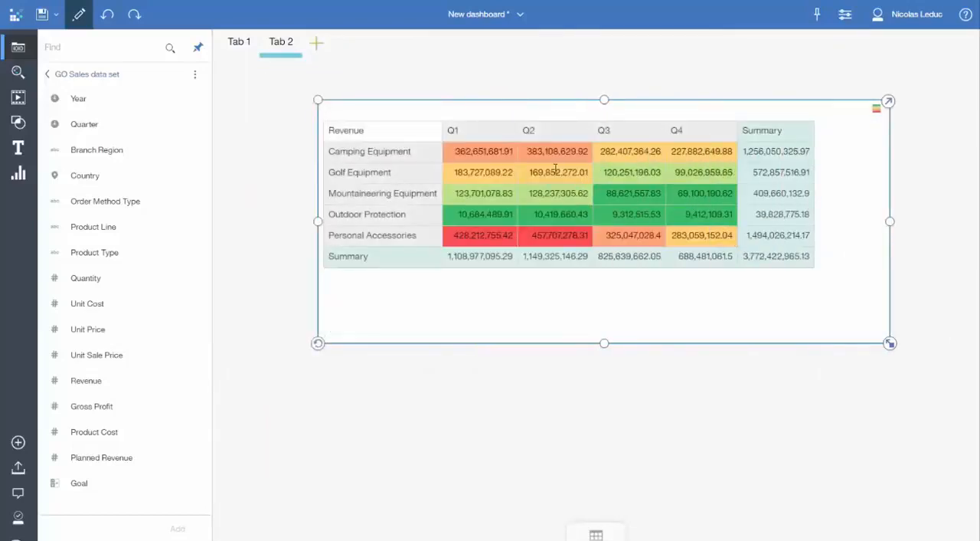
Step: Show the crosstab's Gross Profit color distribution and reverse the conditional palette so low values are red and high values green
{"action": "left_click", "coordinate": [876, 106]}
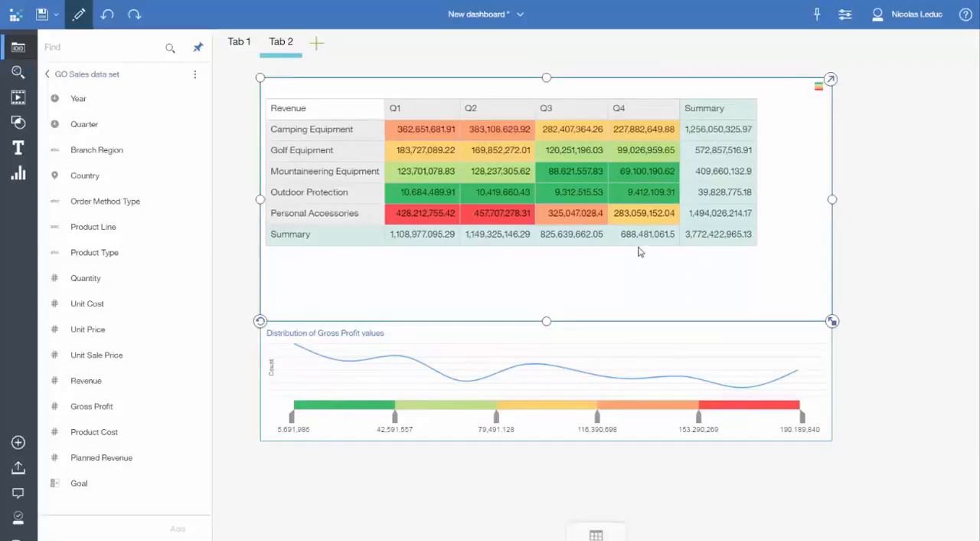
{"action": "left_click", "coordinate": [846, 13]}
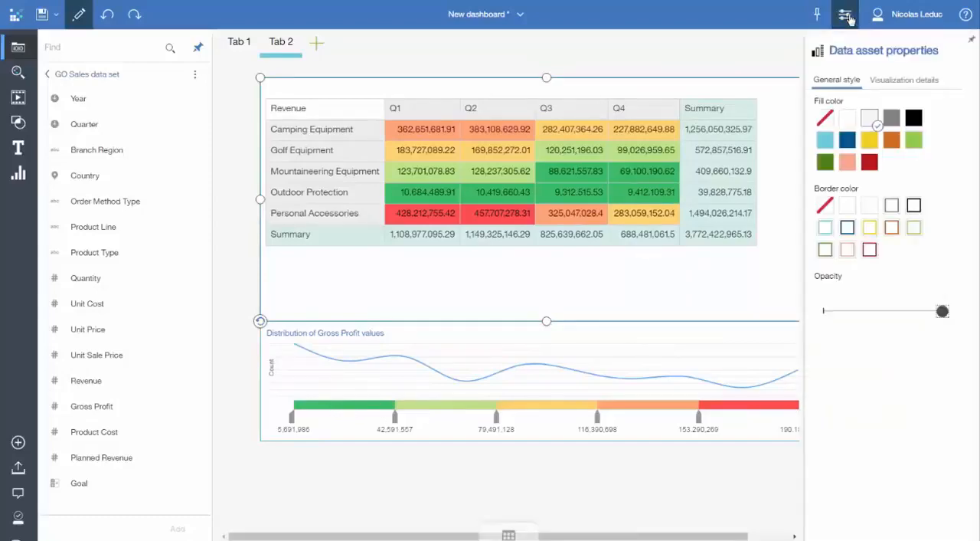
{"action": "left_click", "coordinate": [908, 84]}
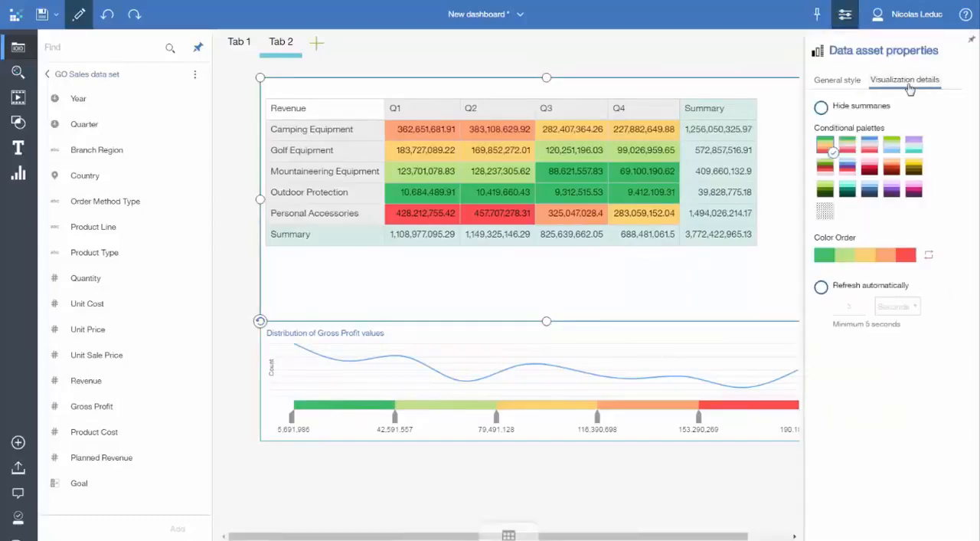
{"action": "left_click", "coordinate": [930, 258]}
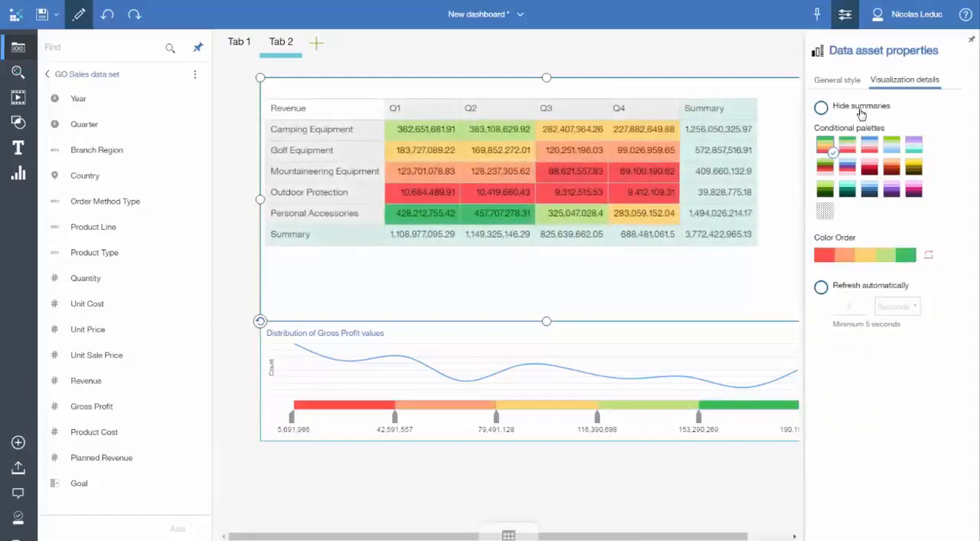
{"action": "left_click", "coordinate": [845, 14]}
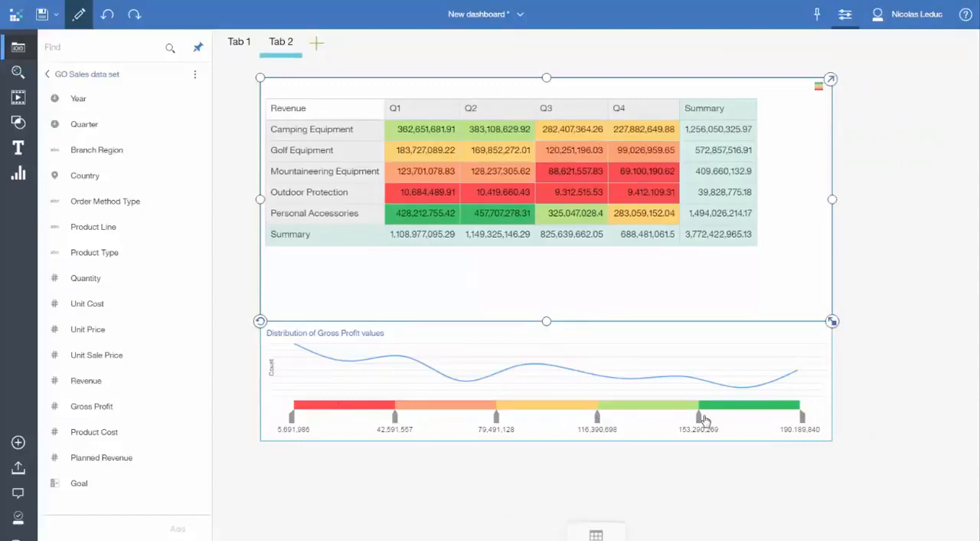
Step: Move the Gross Profit color thresholds to about 168,837,394, 128,210,092, 68,920,938 and 24,476,439
{"action": "left_click_drag", "start_coordinate": [698, 417], "coordinate": [741, 418]}
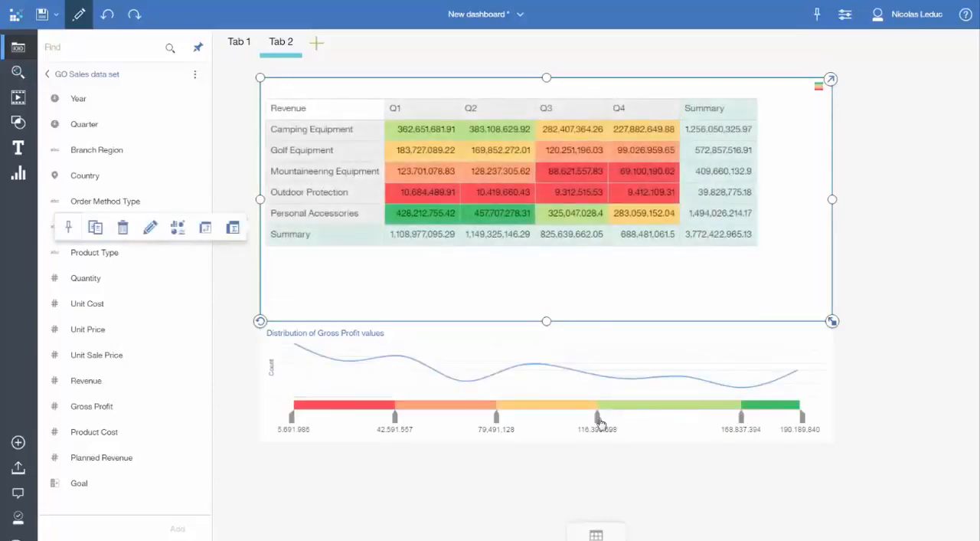
{"action": "left_click_drag", "start_coordinate": [598, 419], "coordinate": [630, 418]}
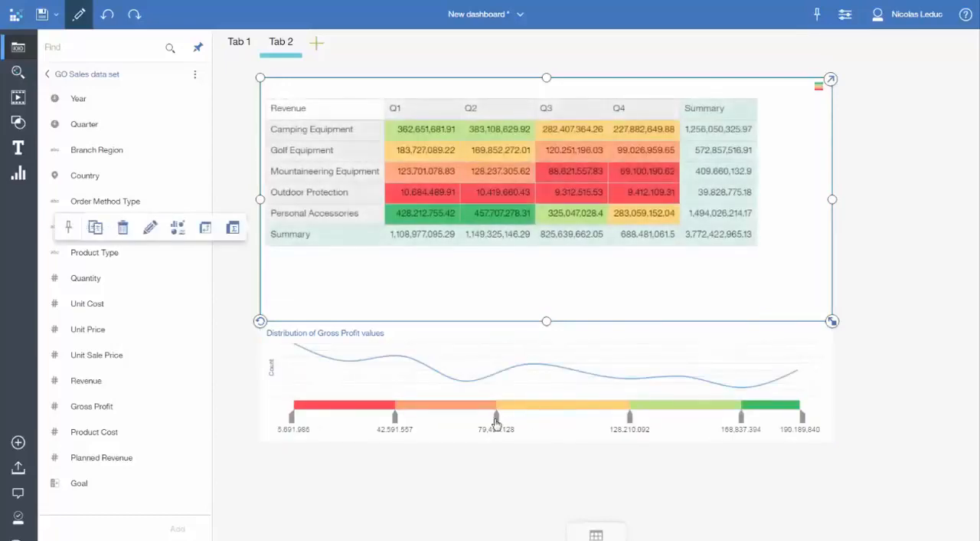
{"action": "left_click_drag", "start_coordinate": [496, 417], "coordinate": [467, 419]}
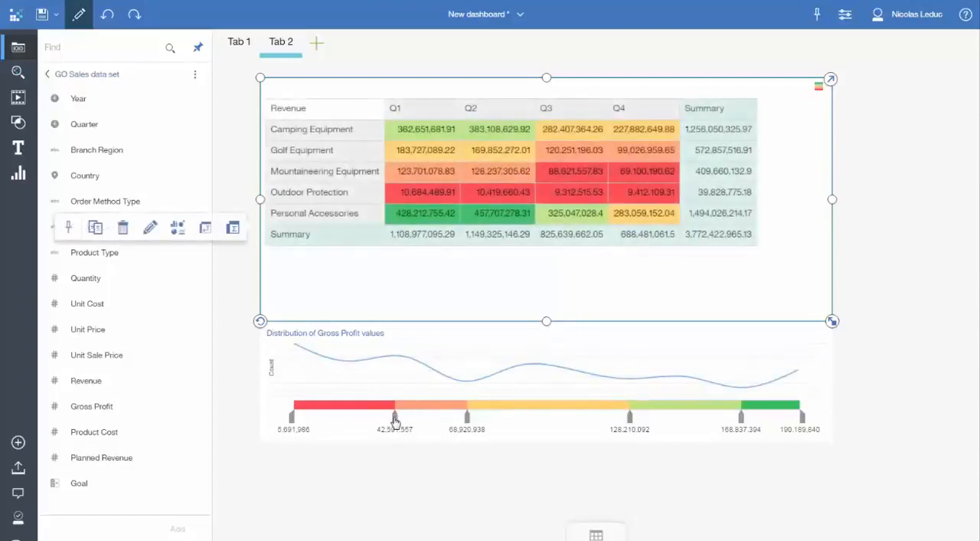
{"action": "left_click_drag", "start_coordinate": [393, 417], "coordinate": [346, 419]}
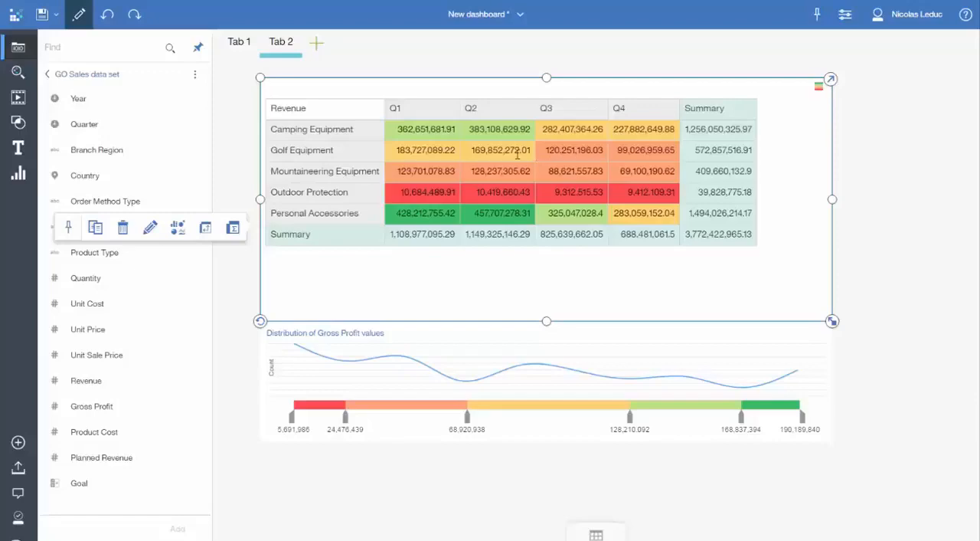
Step: Replace Gross Profit with Goal as the crosstab's color-by measure
{"action": "left_click", "coordinate": [831, 79]}
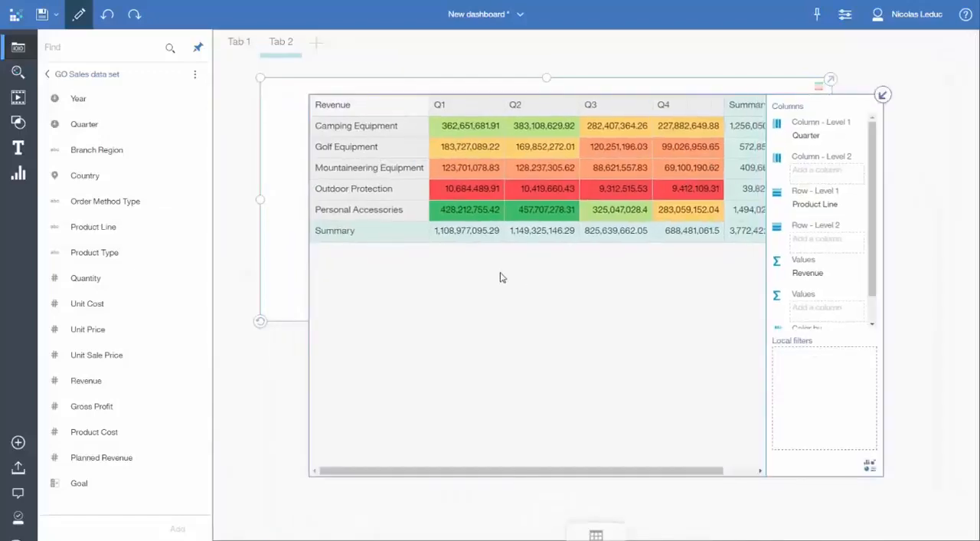
{"action": "scroll", "coordinate": [873, 276], "scroll_direction": "down", "scroll_amount": 1}
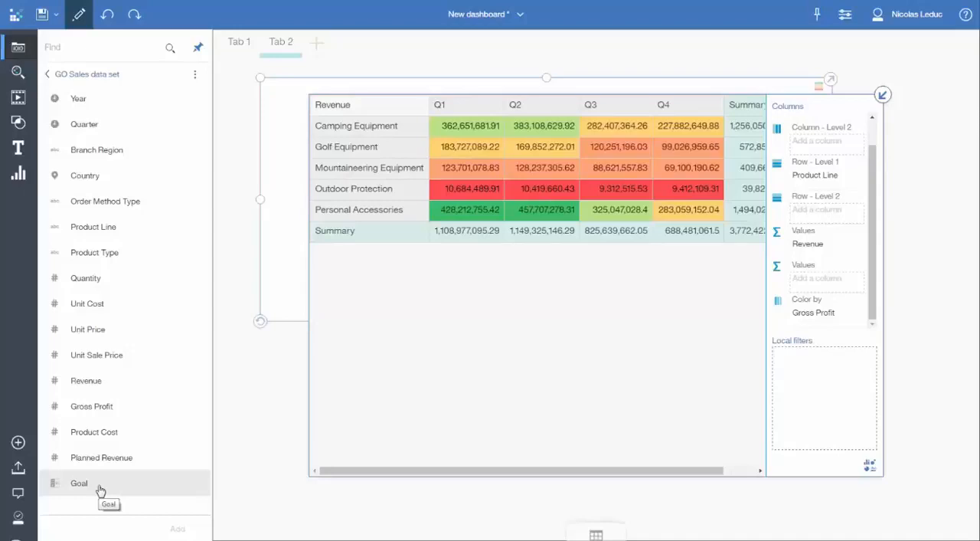
{"action": "left_click_drag", "start_coordinate": [164, 481], "coordinate": [804, 313]}
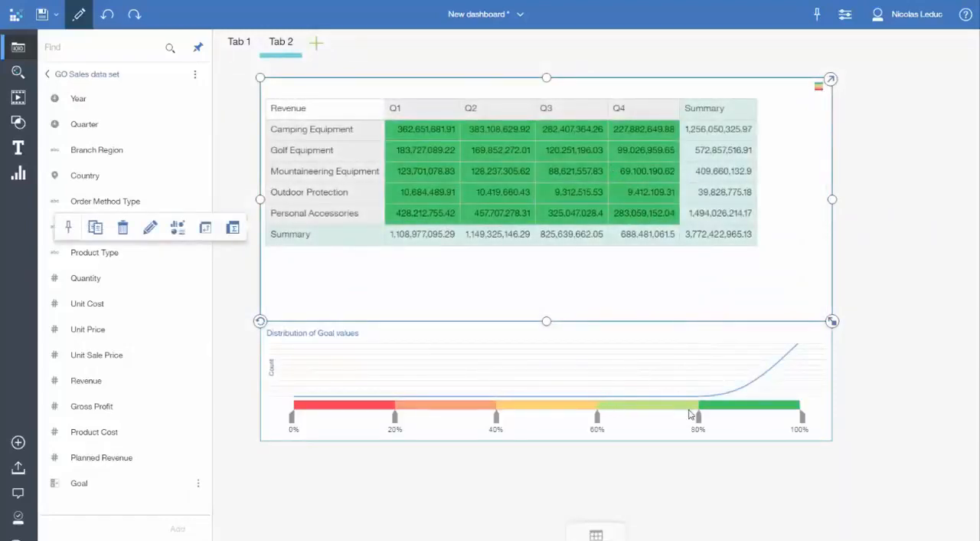
Step: Set the upper Goal color thresholds to 96%, 93% and 87%, and delete the 20% threshold
{"action": "left_click_drag", "start_coordinate": [711, 422], "coordinate": [781, 426]}
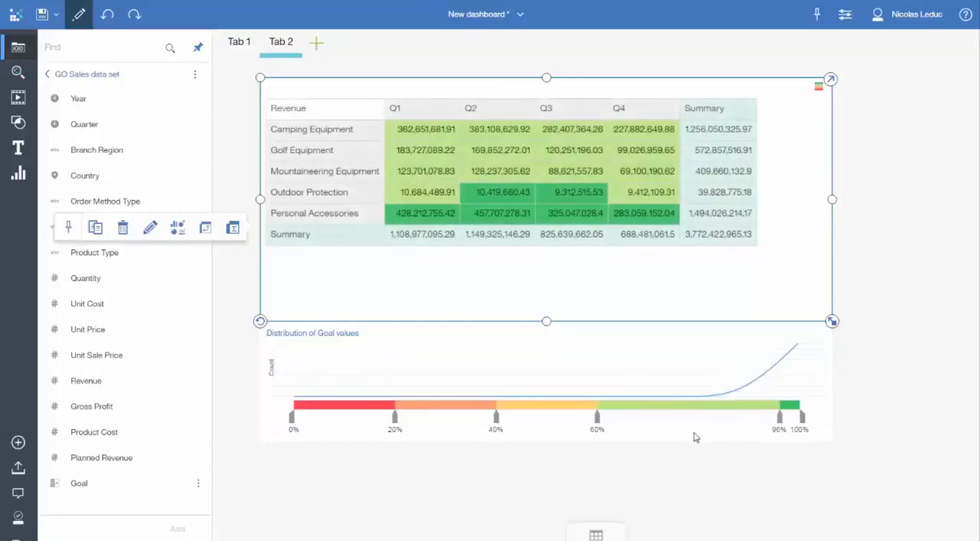
{"action": "left_click_drag", "start_coordinate": [598, 421], "coordinate": [765, 426]}
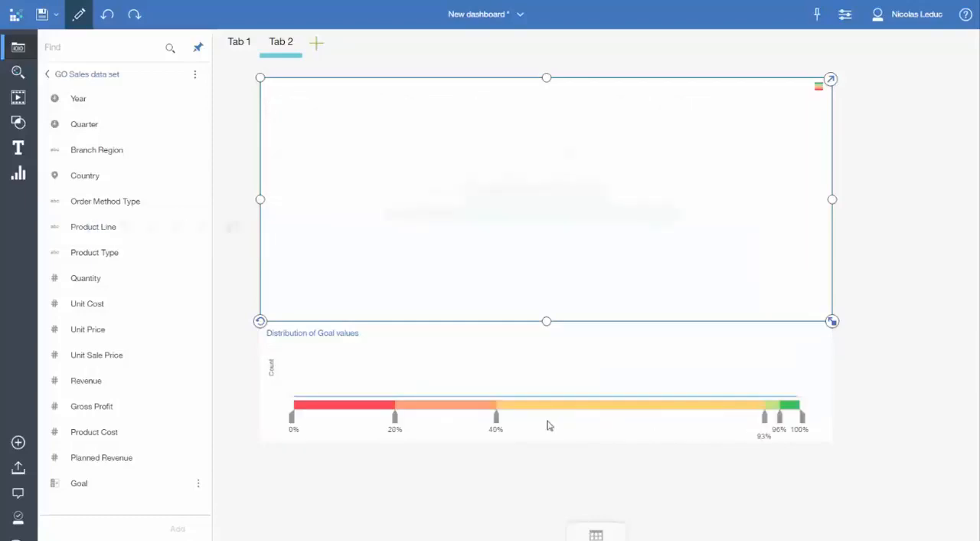
{"action": "left_click_drag", "start_coordinate": [496, 423], "coordinate": [741, 429]}
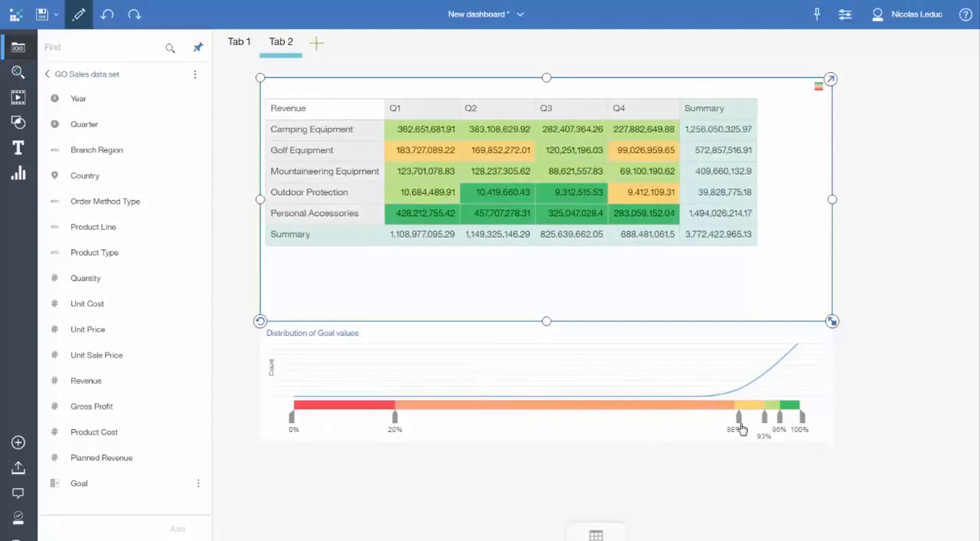
{"action": "left_click", "coordinate": [396, 422]}
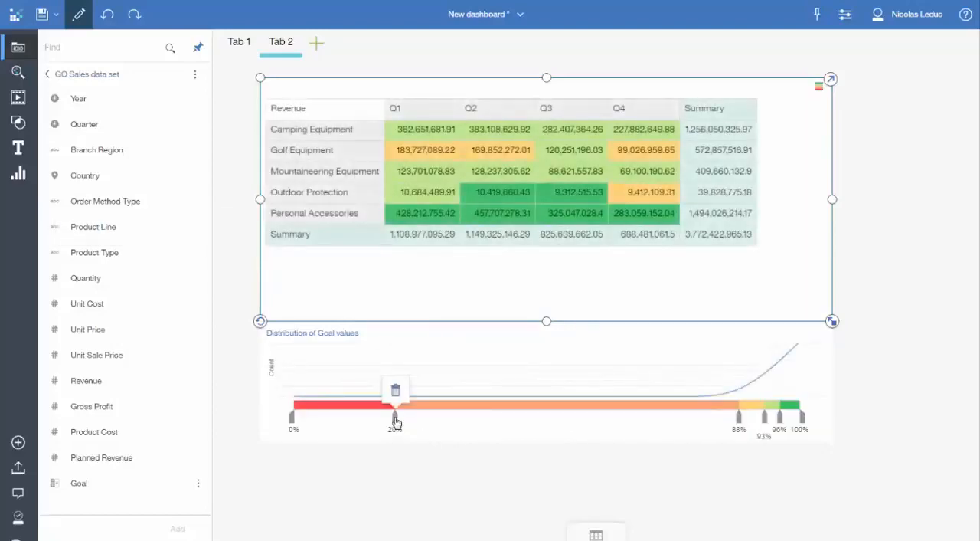
{"action": "left_click", "coordinate": [396, 391]}
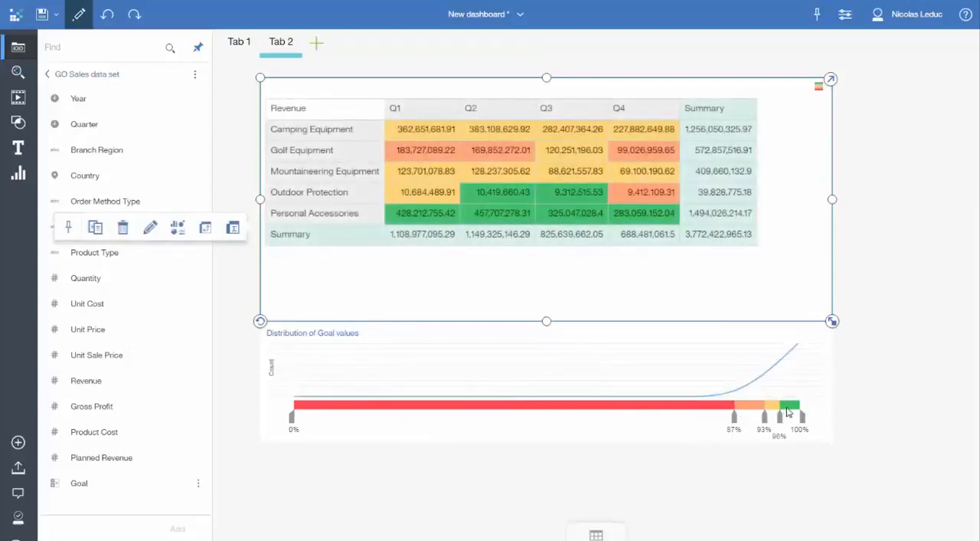
{"action": "left_click", "coordinate": [823, 86]}
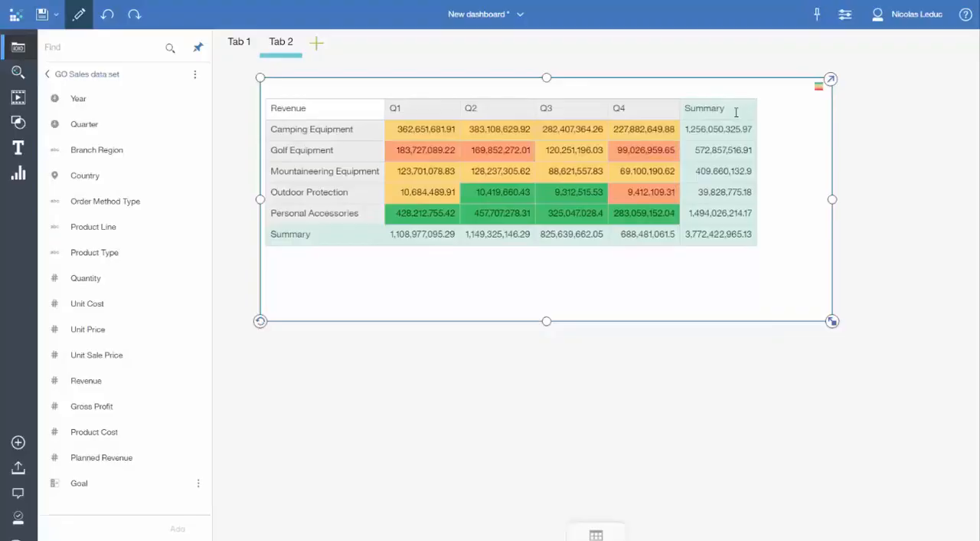
Step: Add Product Type as the crosstab's second row level and make the crosstab wider and taller
{"action": "left_click", "coordinate": [830, 82]}
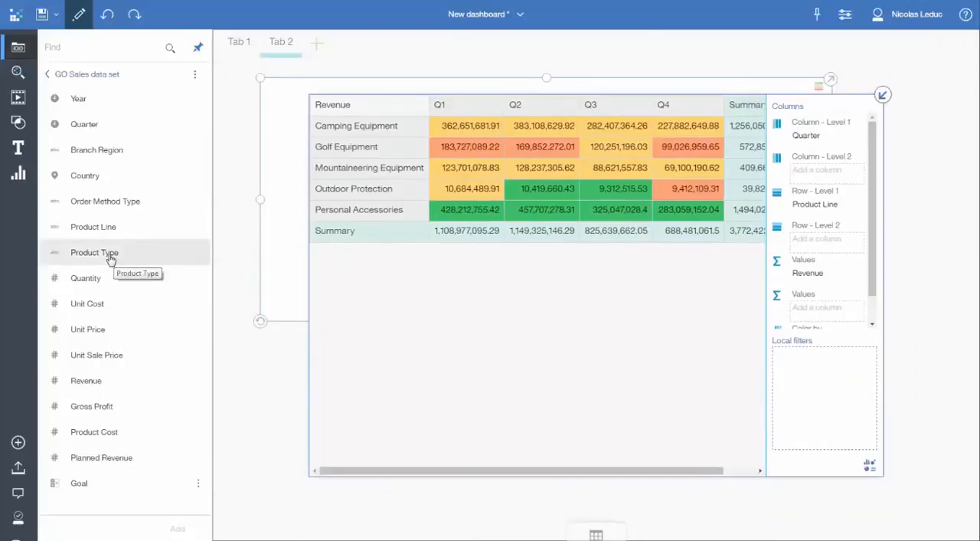
{"action": "left_click_drag", "start_coordinate": [111, 260], "coordinate": [801, 237]}
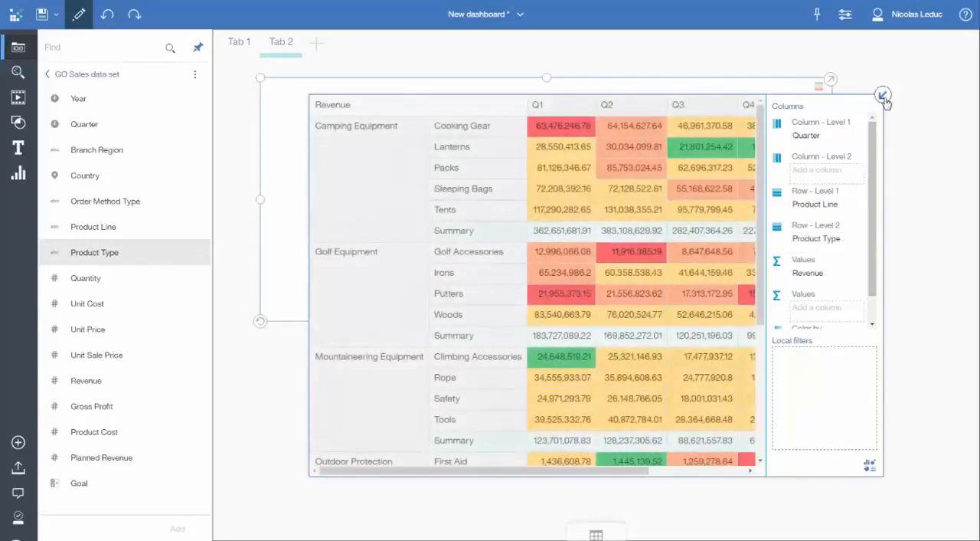
{"action": "left_click", "coordinate": [883, 96]}
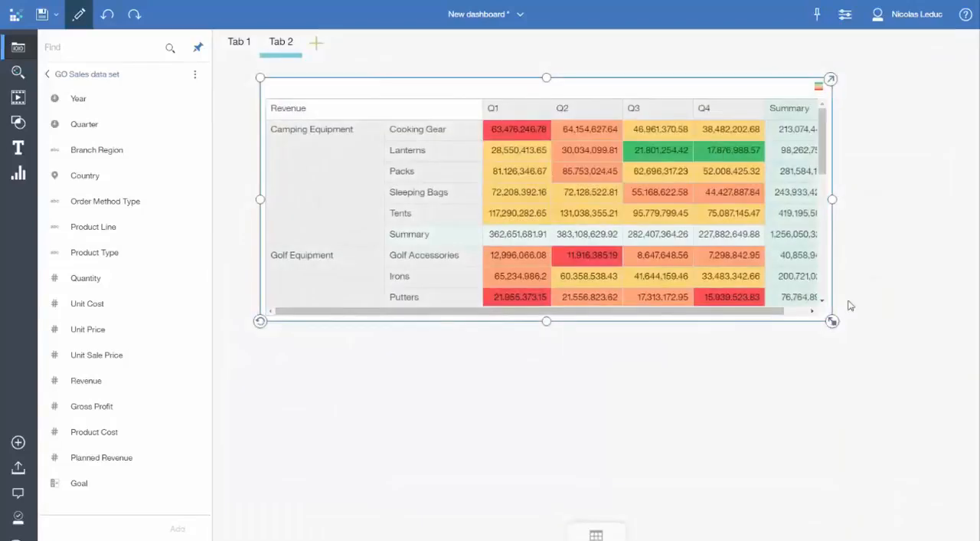
{"action": "left_click_drag", "start_coordinate": [832, 200], "coordinate": [911, 213]}
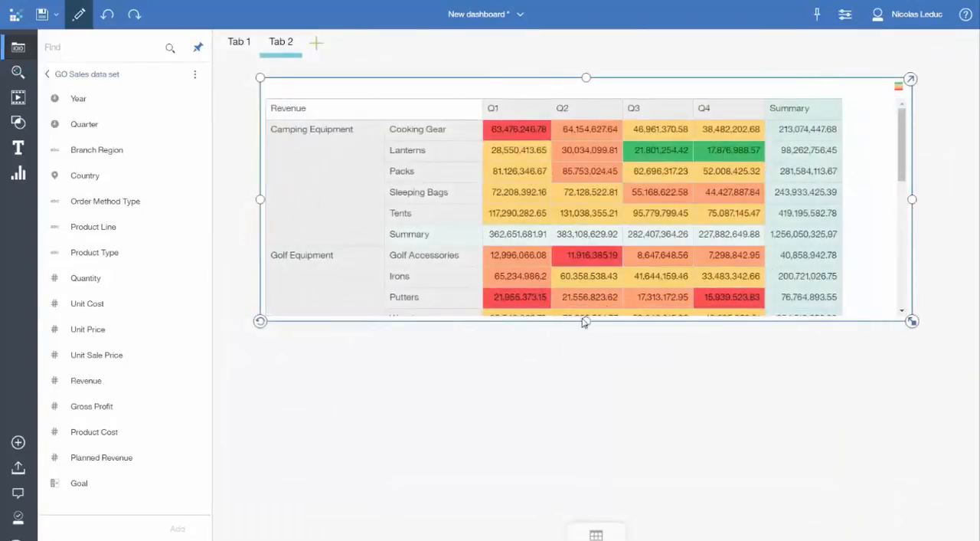
{"action": "left_click_drag", "start_coordinate": [586, 321], "coordinate": [578, 433]}
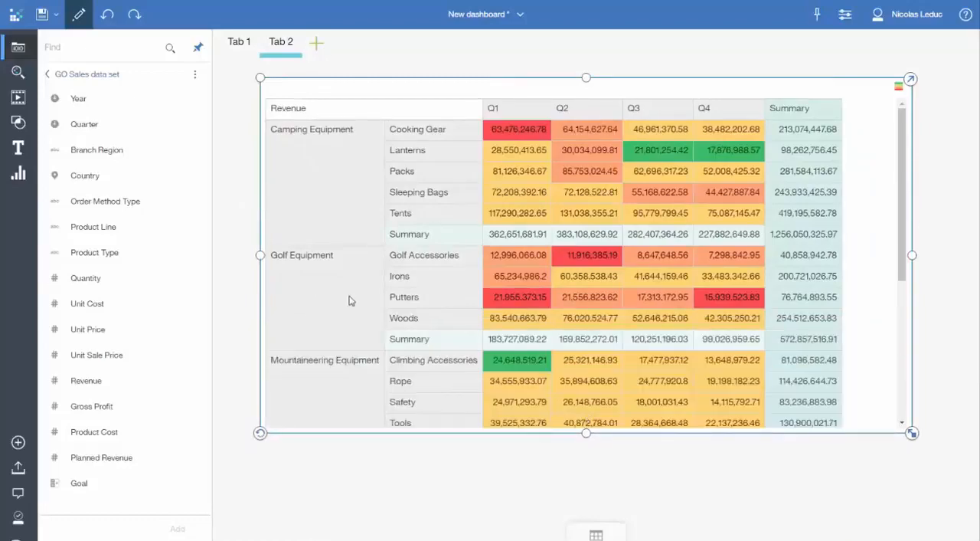
Step: Raise the upper limit of the red Goal color range to 90% in the crosstab
{"action": "left_click", "coordinate": [899, 87]}
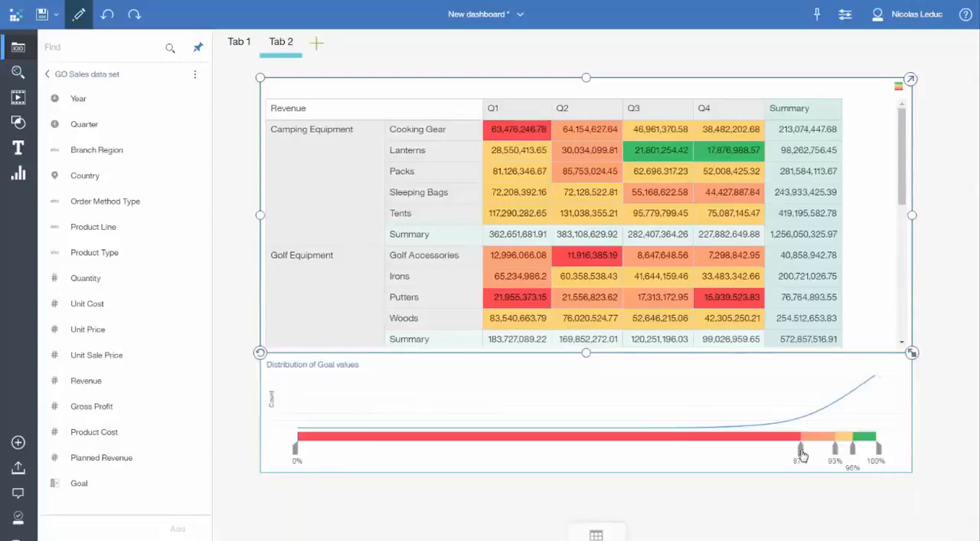
{"action": "left_click_drag", "start_coordinate": [801, 455], "coordinate": [818, 458]}
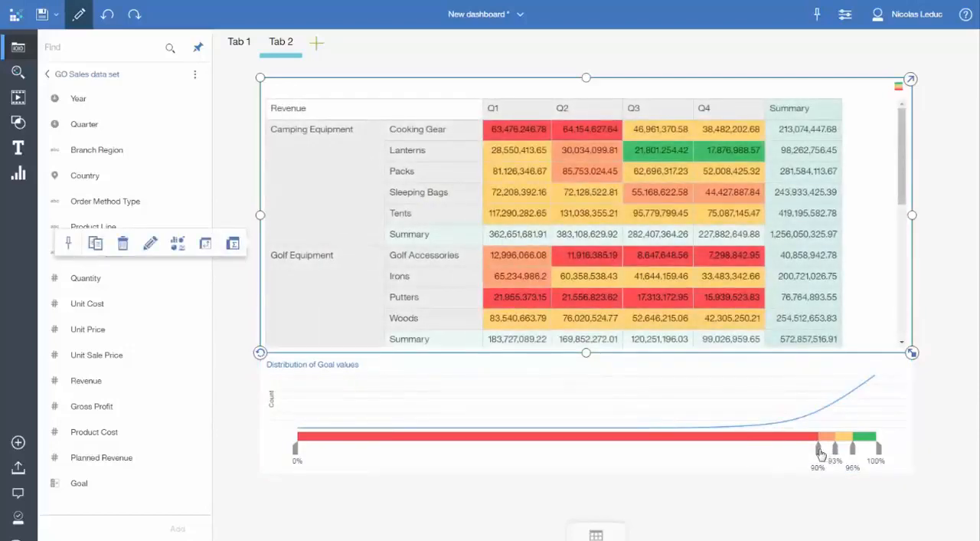
Step: Lower the crosstab's red and orange Goal range upper limits to 83% and 91%, close the color settings, and make the crosstab taller
{"action": "left_click_drag", "start_coordinate": [818, 450], "coordinate": [797, 457]}
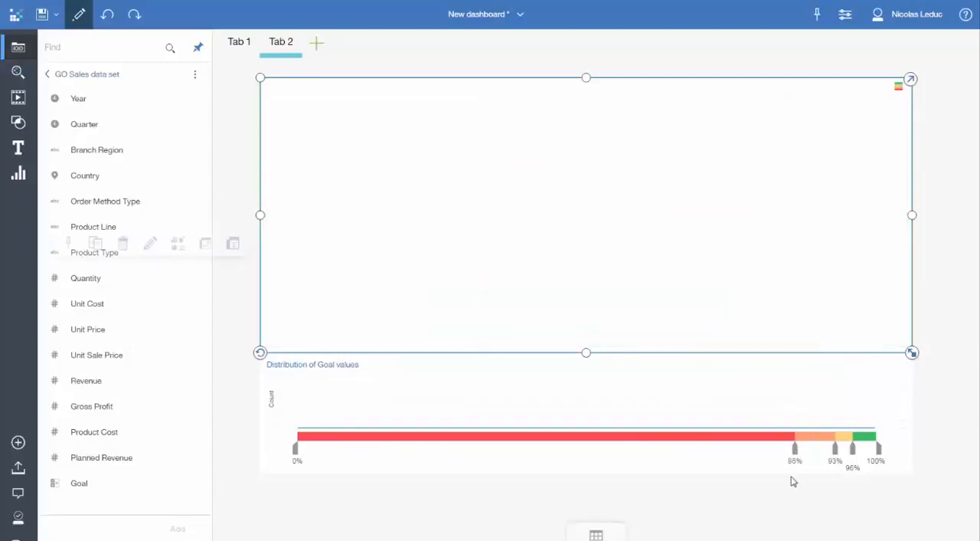
{"action": "left_click_drag", "start_coordinate": [795, 456], "coordinate": [778, 456]}
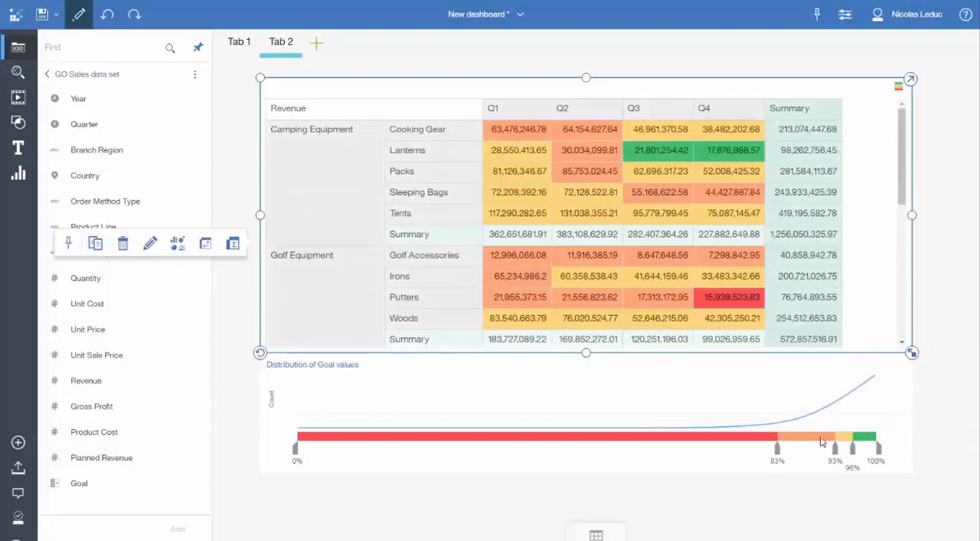
{"action": "left_click_drag", "start_coordinate": [835, 448], "coordinate": [826, 452]}
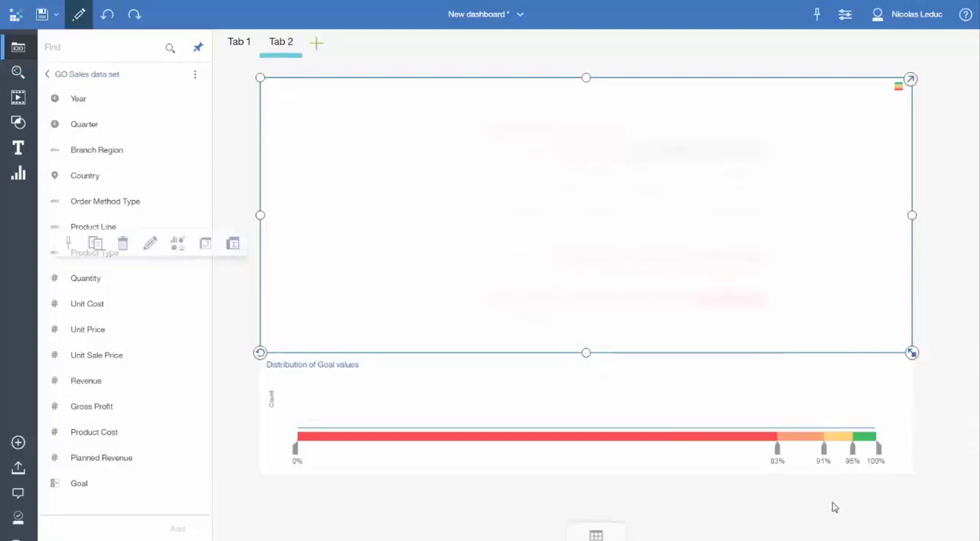
{"action": "left_click", "coordinate": [901, 90]}
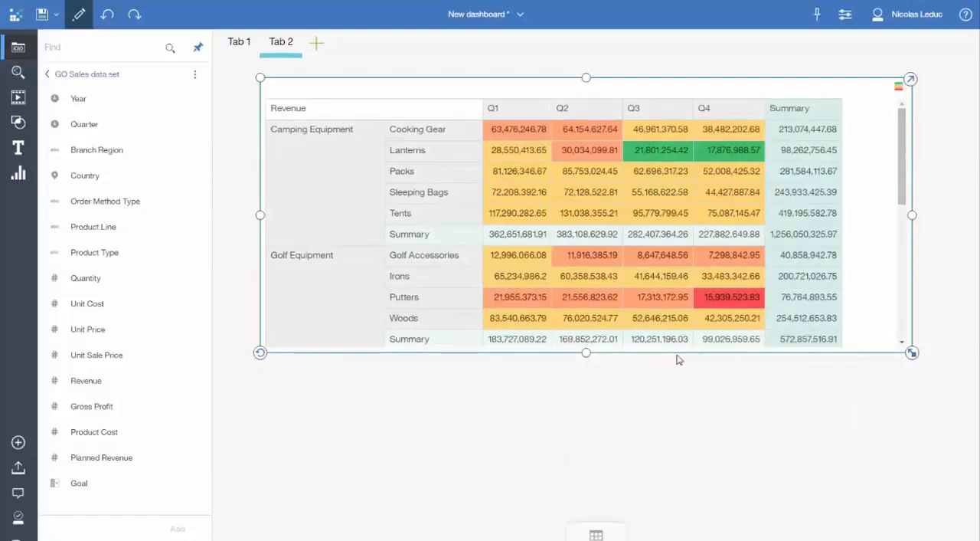
{"action": "left_click_drag", "start_coordinate": [586, 352], "coordinate": [586, 456]}
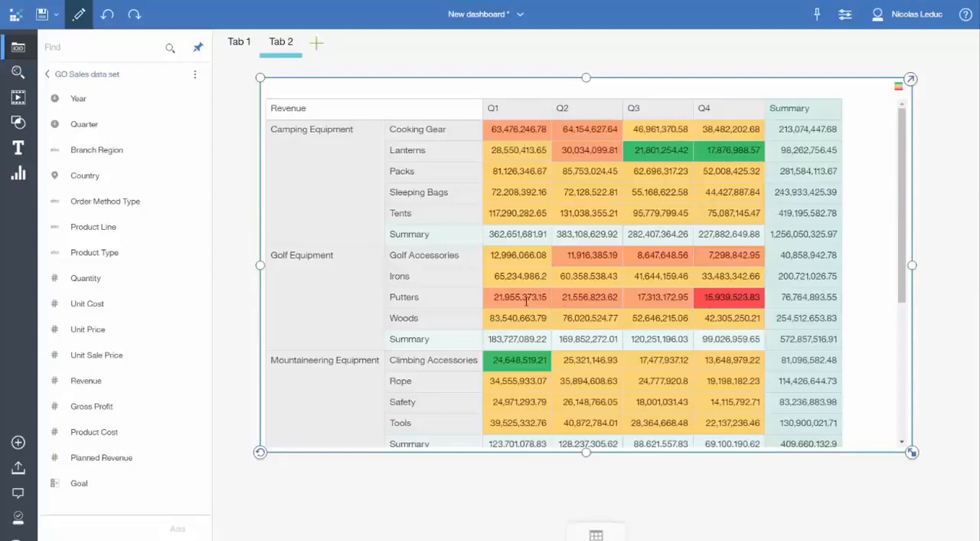
Step: Examine the revenue and Goal details for Putters across the quarters and for First Aid in Q4 of the crosstab
{"action": "mouse_move", "coordinate": [527, 301]}
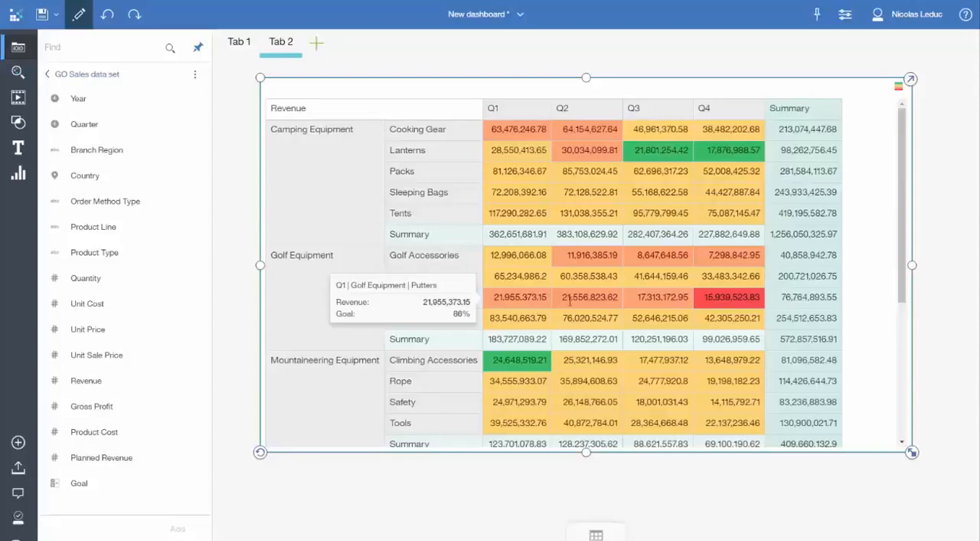
{"action": "mouse_move", "coordinate": [593, 301]}
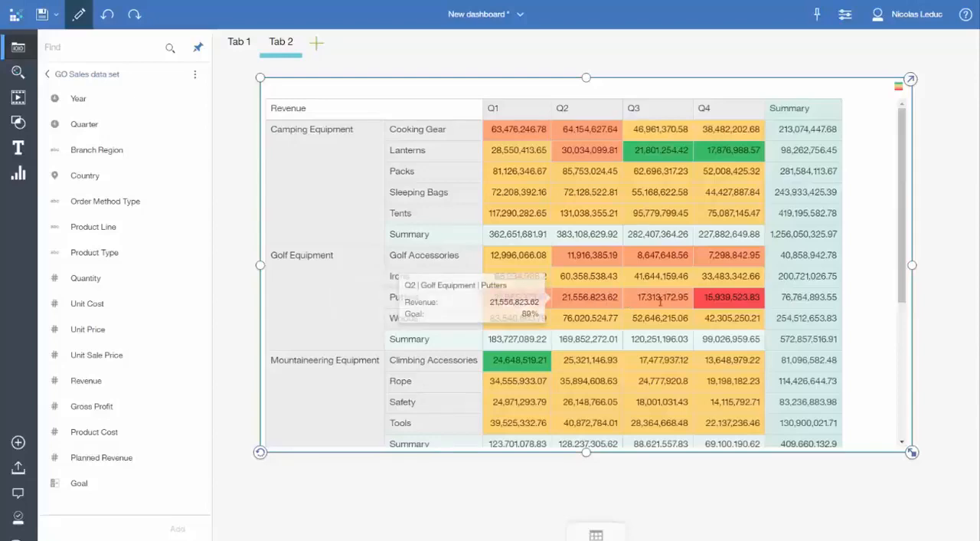
{"action": "mouse_move", "coordinate": [729, 298]}
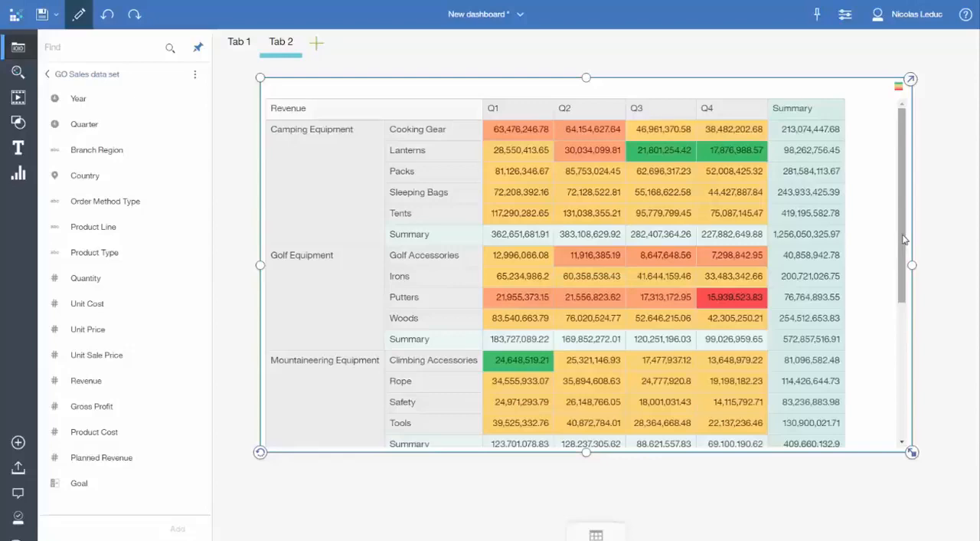
{"action": "left_click_drag", "start_coordinate": [903, 240], "coordinate": [899, 314]}
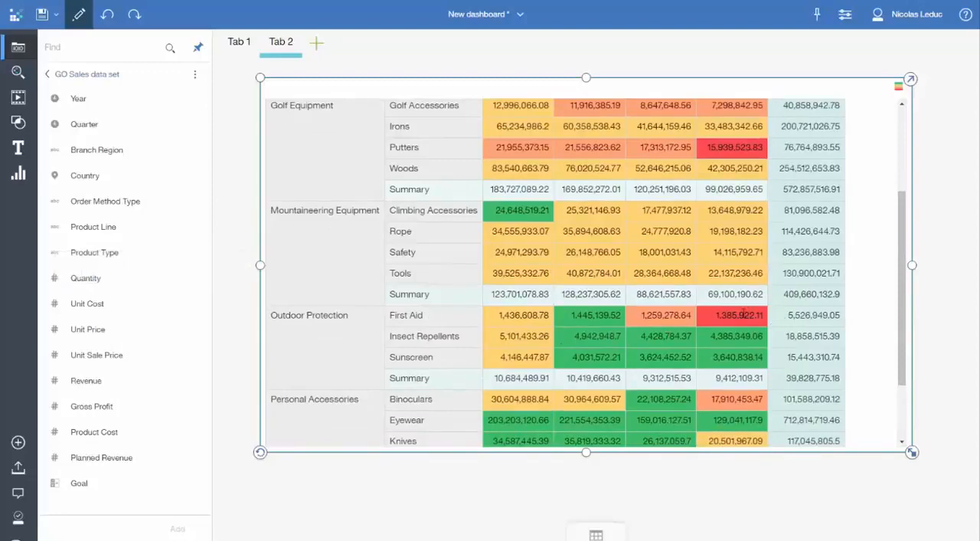
{"action": "mouse_move", "coordinate": [743, 313]}
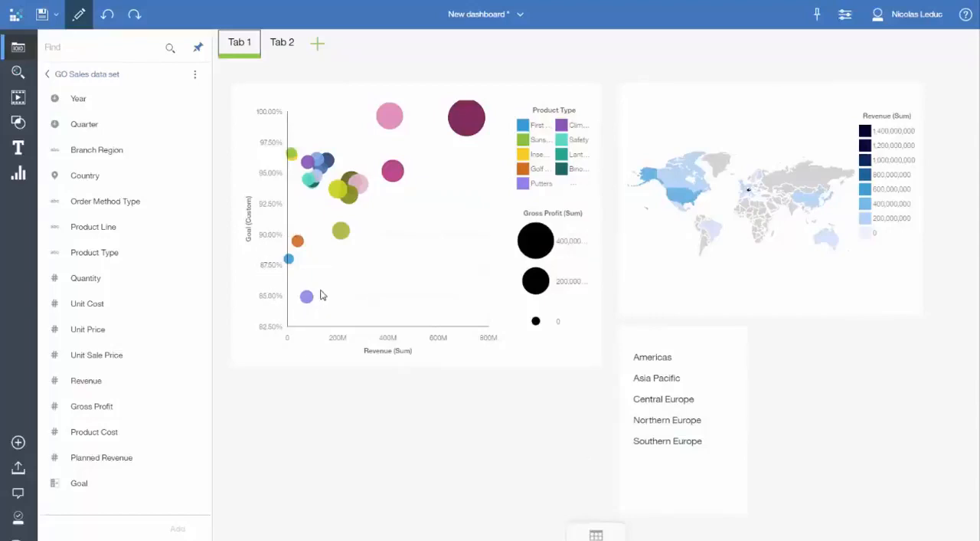
Step: Return to the crosstab on Tab 2 and inspect the revenue and Goal details for Putters in Q4
{"action": "left_click", "coordinate": [283, 43]}
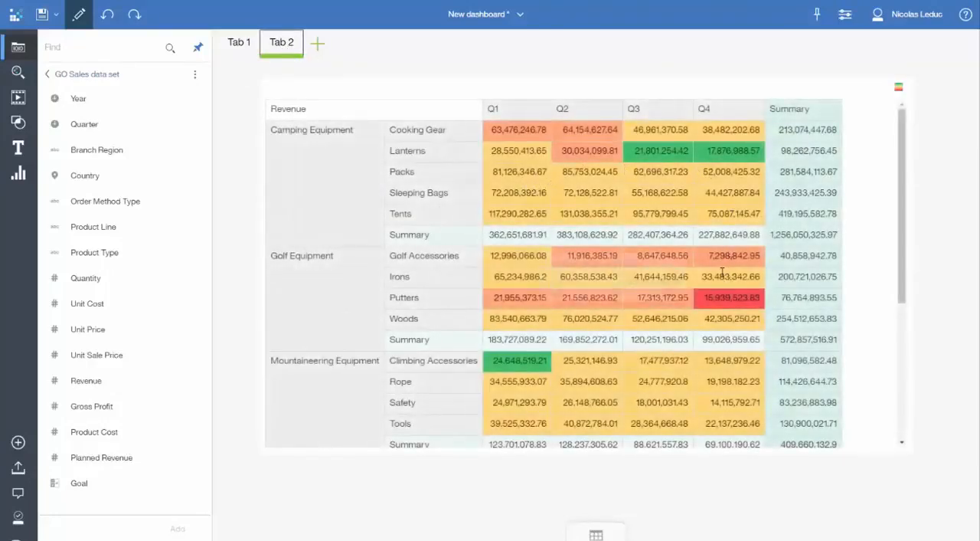
{"action": "mouse_move", "coordinate": [722, 272]}
{"action": "mouse_move", "coordinate": [728, 299]}
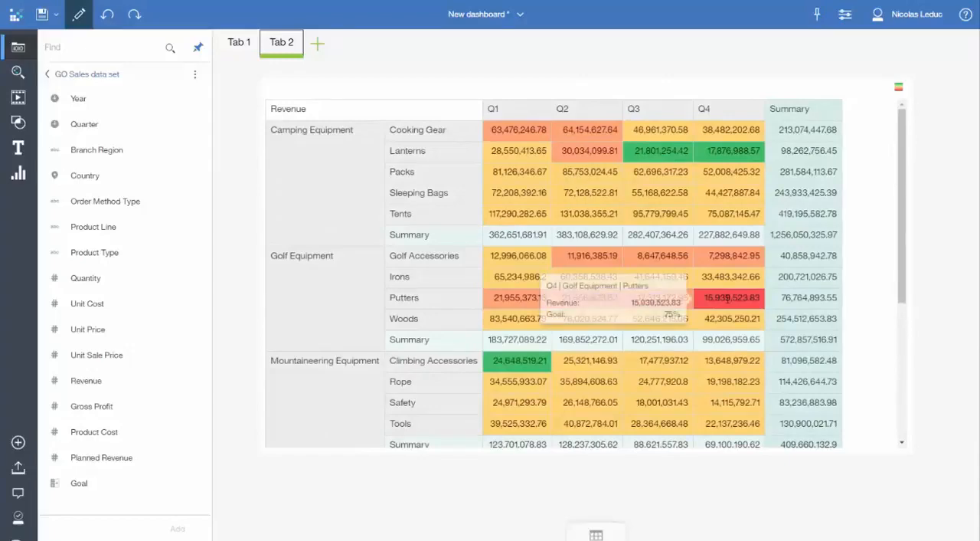